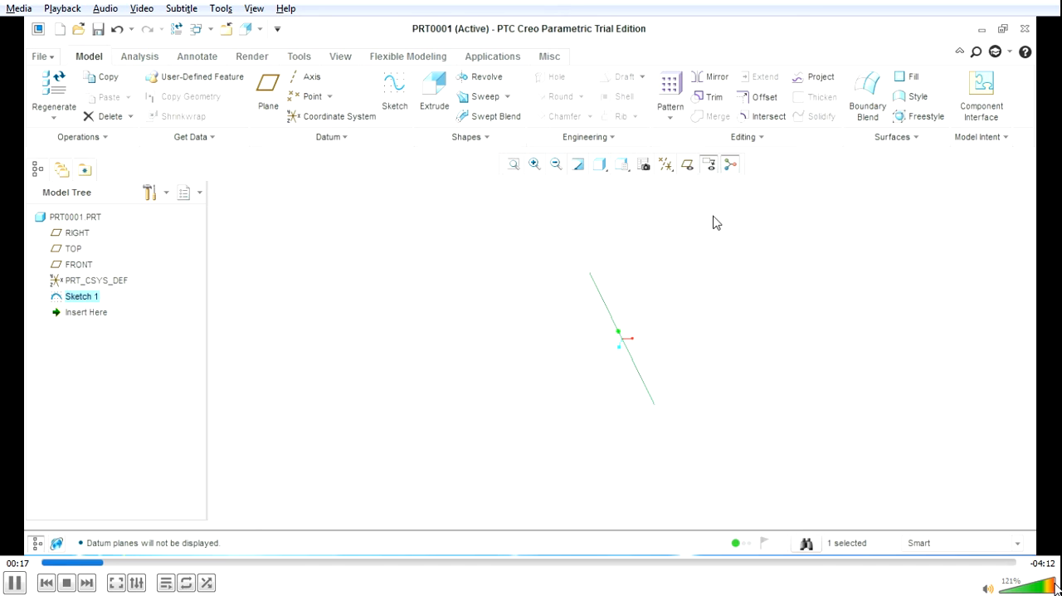
{"action": "left_click", "coordinate": [689, 166]}
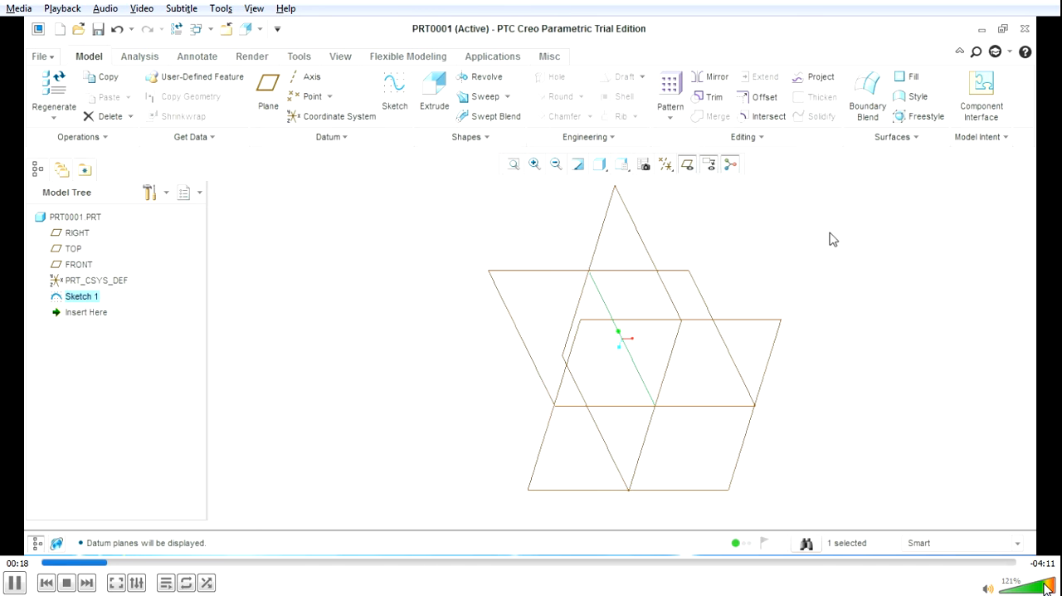
Show the datum planes and start a second sketch on the FRONT plane
{"action": "left_click", "coordinate": [398, 99]}
{"action": "left_click", "coordinate": [961, 233]}
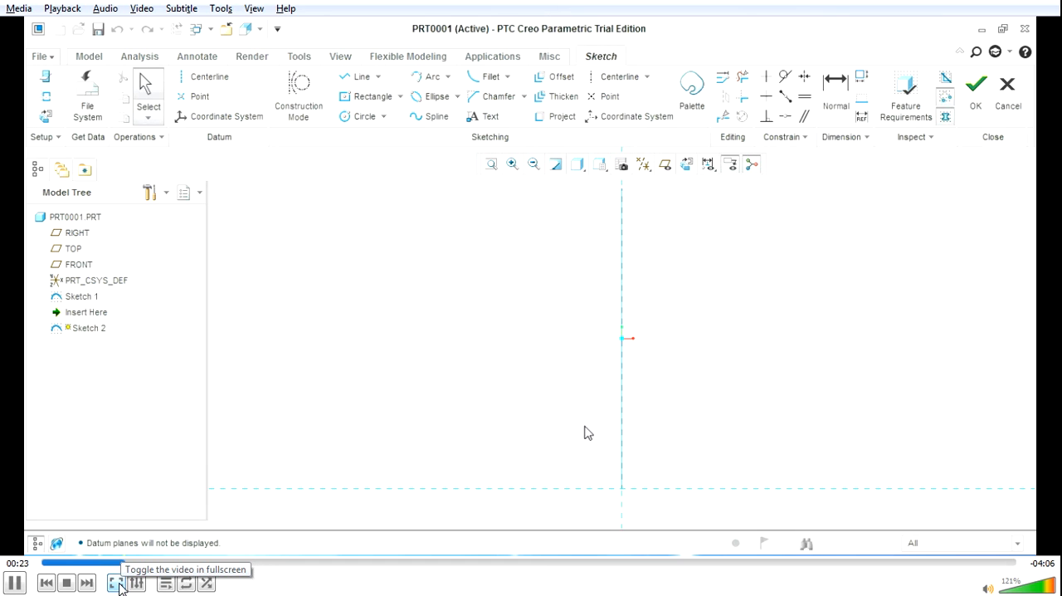
{"action": "left_click", "coordinate": [117, 584]}
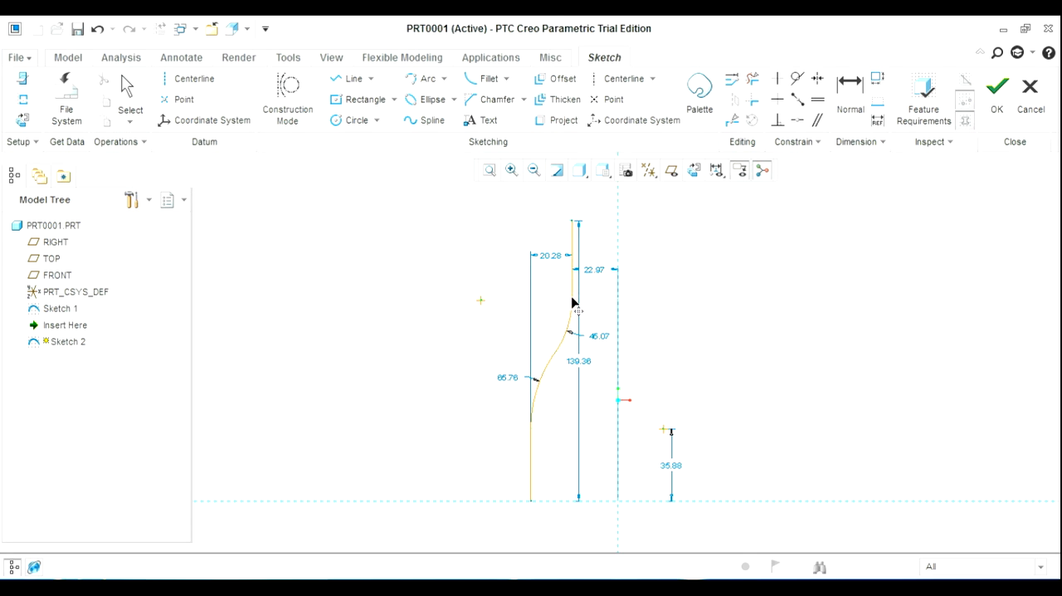
Dimension the lower vertical line's distance from the vertical reference and its length
{"action": "scroll", "coordinate": [689, 241], "scroll_direction": "down", "scroll_amount": 2}
{"action": "right_click", "coordinate": [717, 245]}
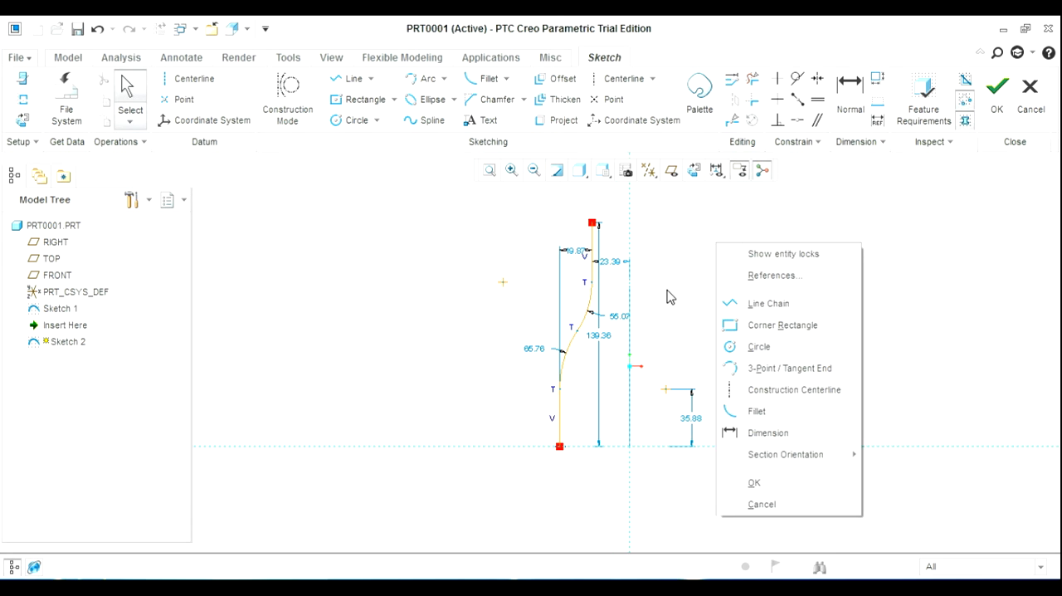
{"action": "left_click", "coordinate": [767, 432]}
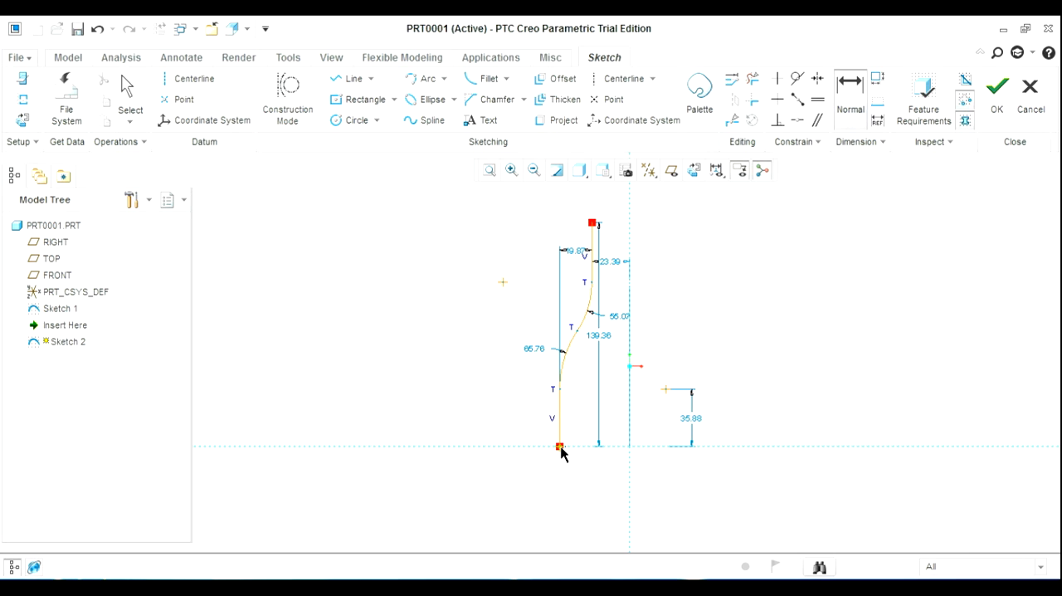
{"action": "left_click", "coordinate": [630, 487]}
{"action": "middle_click", "coordinate": [597, 488]}
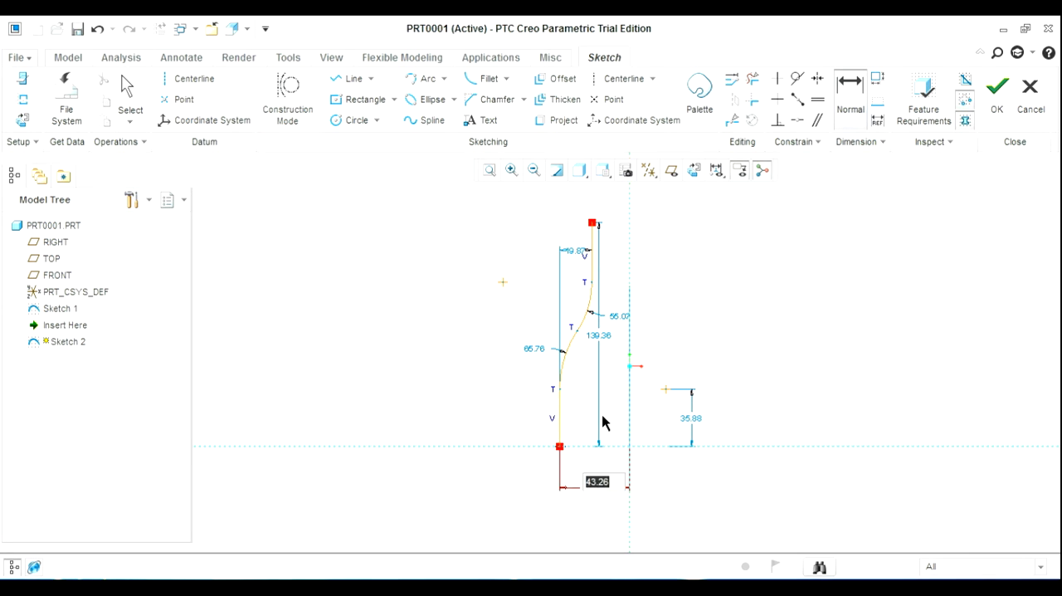
{"action": "middle_click", "coordinate": [488, 412]}
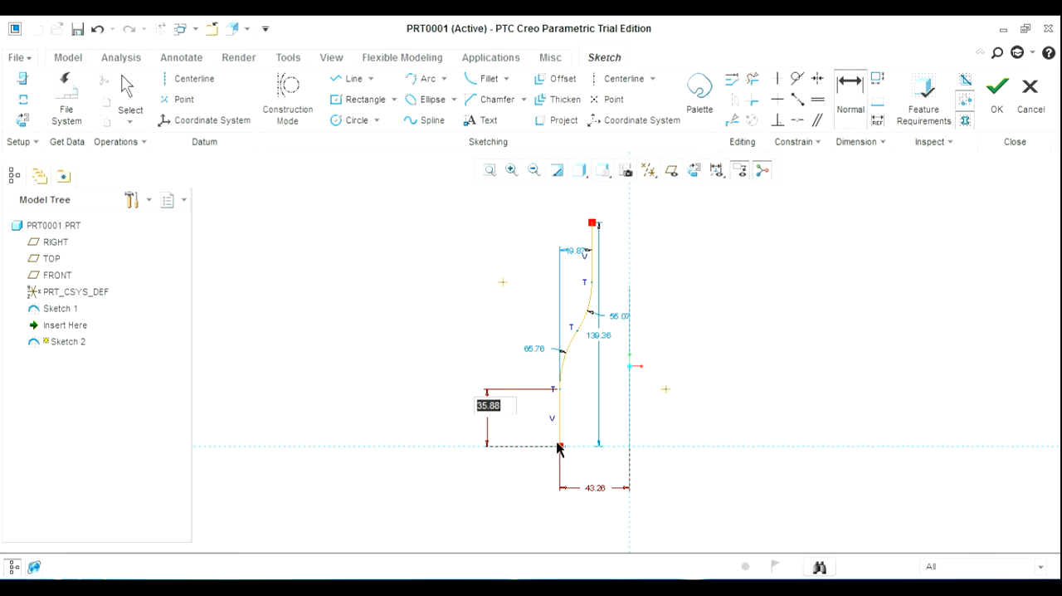
Dimension the profile's overall height and the length of its upper vertical line
{"action": "left_click", "coordinate": [559, 444]}
{"action": "left_click", "coordinate": [593, 223]}
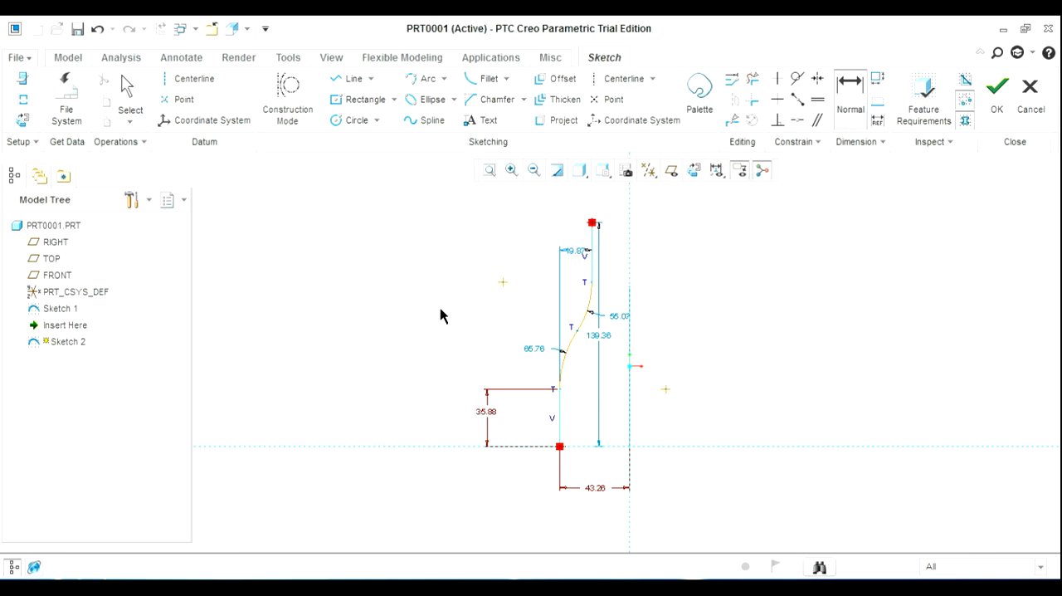
{"action": "middle_click", "coordinate": [440, 309]}
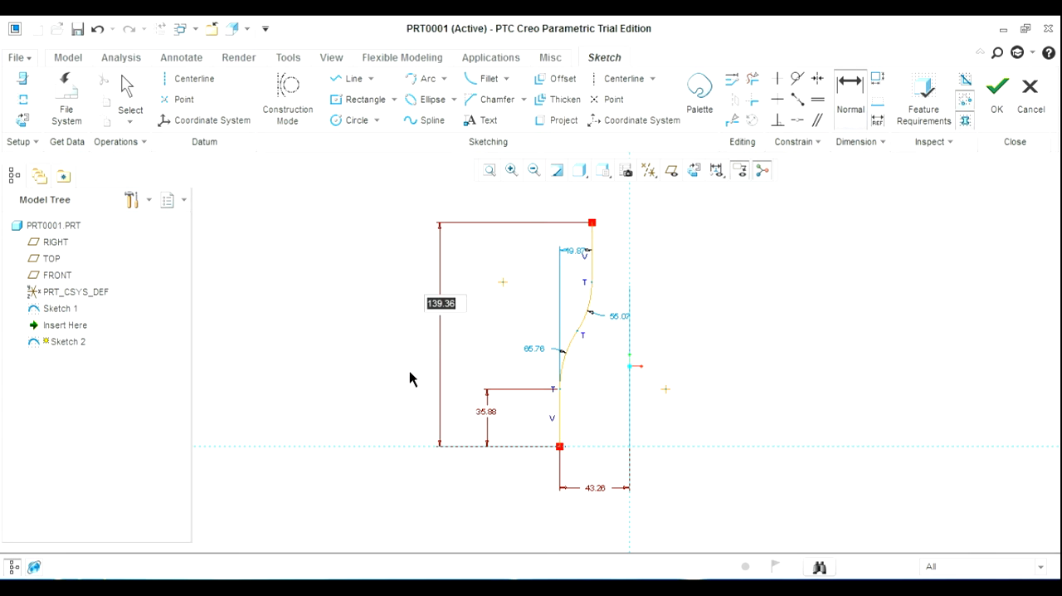
{"action": "left_click", "coordinate": [591, 247]}
{"action": "middle_click", "coordinate": [514, 249]}
Dimension the upper vertical line's distance from the vertical reference and the radius of the lower arc
{"action": "left_click", "coordinate": [592, 247]}
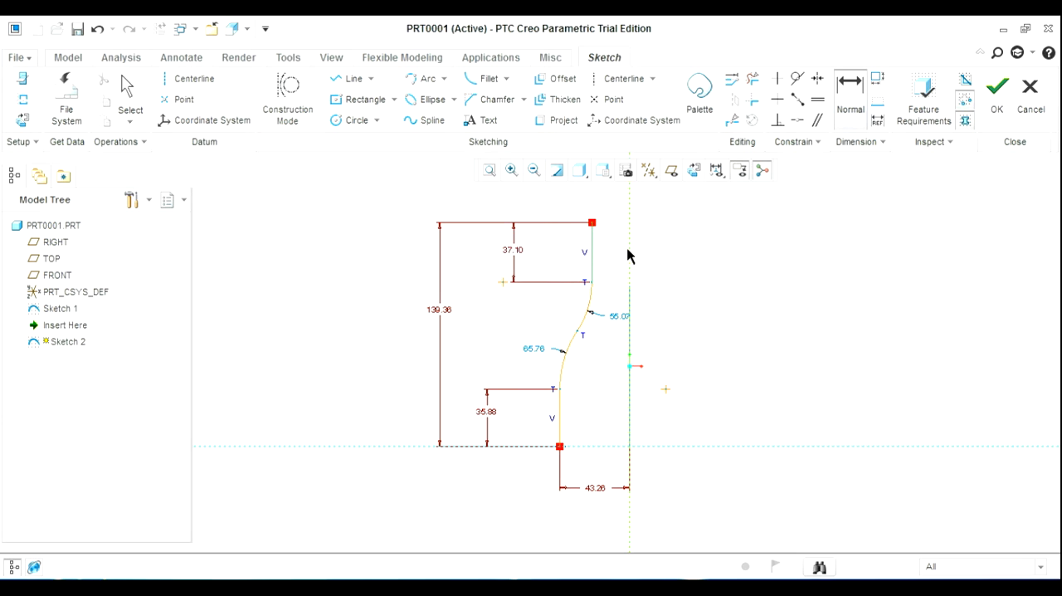
{"action": "middle_click", "coordinate": [612, 202]}
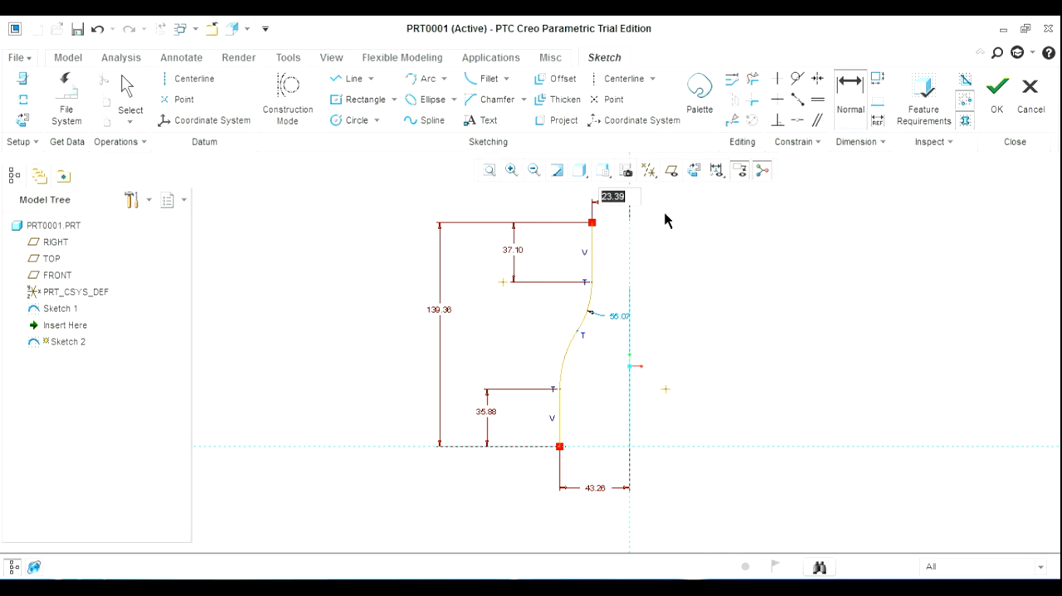
{"action": "left_click", "coordinate": [565, 363]}
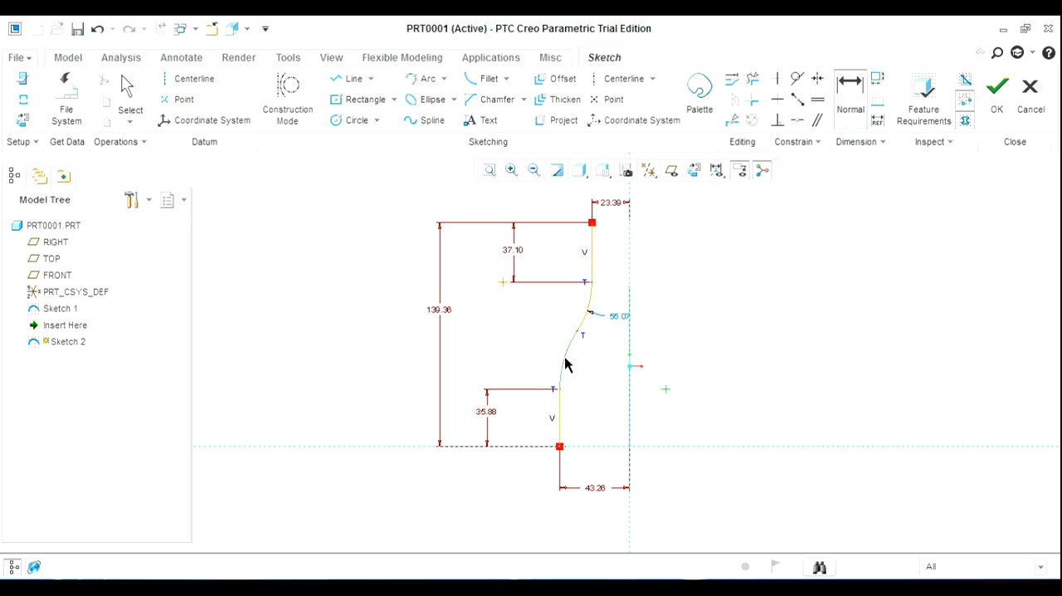
{"action": "middle_click", "coordinate": [497, 333]}
{"action": "middle_click", "coordinate": [690, 301]}
{"action": "middle_click", "coordinate": [690, 302]}
{"action": "scroll", "coordinate": [544, 307], "scroll_direction": "up", "scroll_amount": 2}
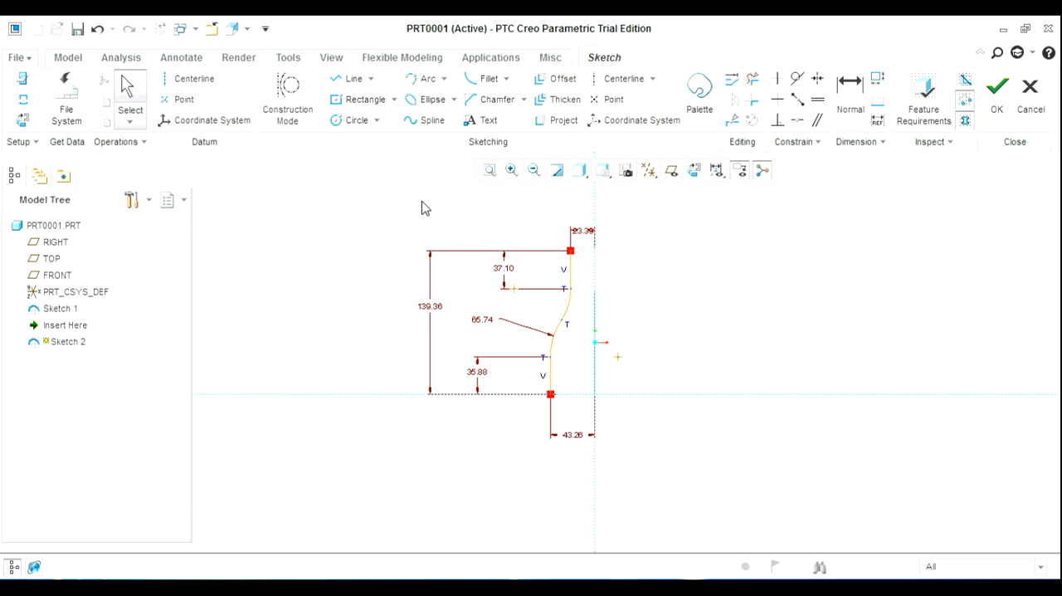
Modify all sketch dimensions together with regeneration off, setting the bottom offset to 20, the lower line to 50 and the overall height to 100
{"action": "mouse_move", "coordinate": [382, 198]}
{"action": "left_mouse_down"}
{"action": "mouse_move", "coordinate": [702, 347]}
{"action": "mouse_move", "coordinate": [694, 483]}
{"action": "left_mouse_up"}
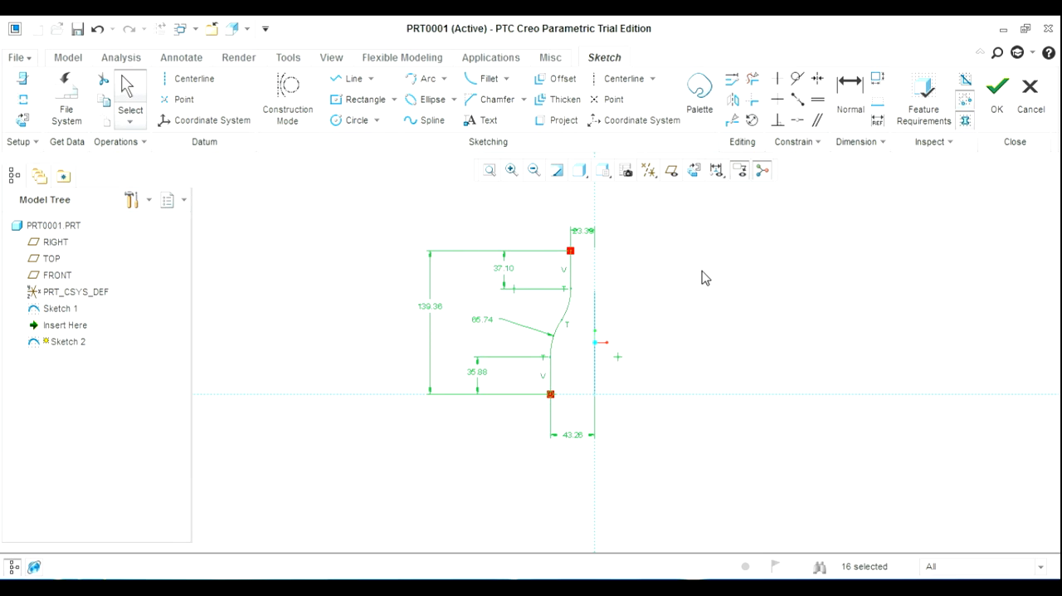
{"action": "right_click", "coordinate": [702, 277]}
{"action": "left_click", "coordinate": [742, 111]}
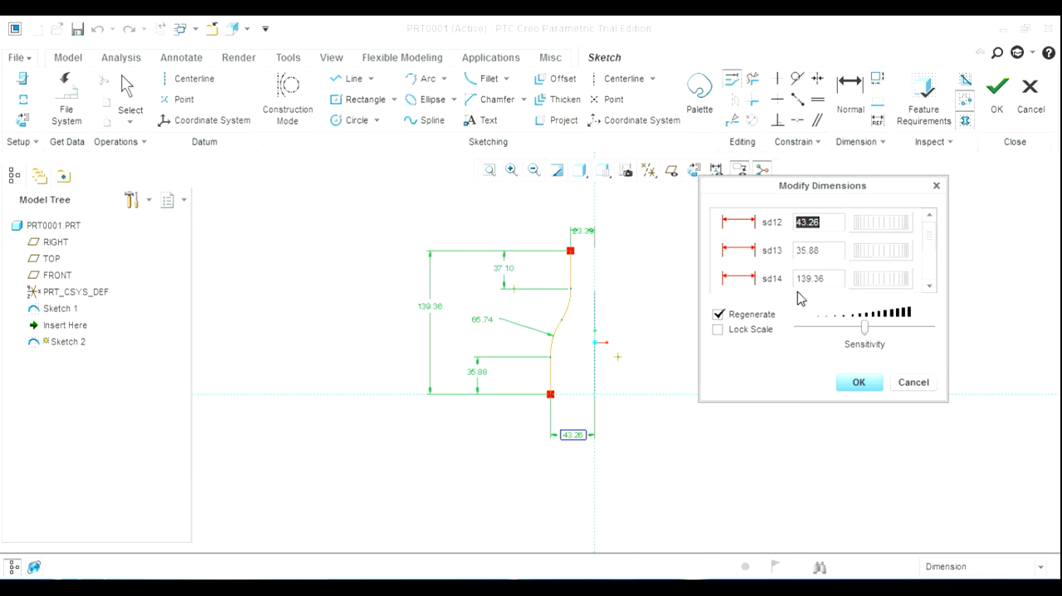
{"action": "left_click", "coordinate": [771, 313]}
{"action": "double_click", "coordinate": [828, 221]}
{"action": "type", "text": "20"}
{"action": "key", "text": "Tab"}
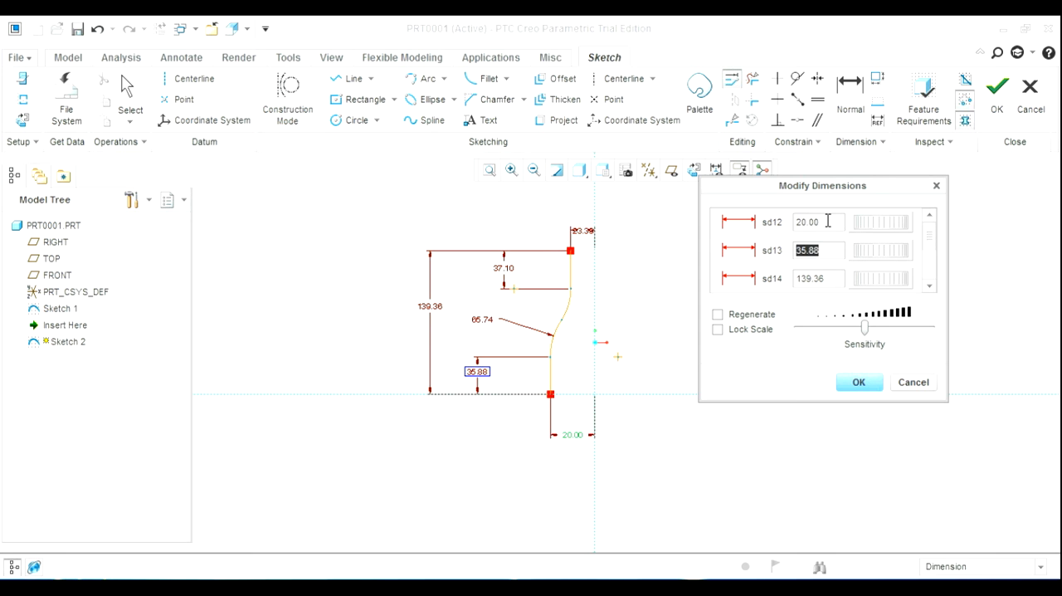
{"action": "type", "text": "50"}
{"action": "key", "text": "Tab"}
{"action": "type", "text": "100"}
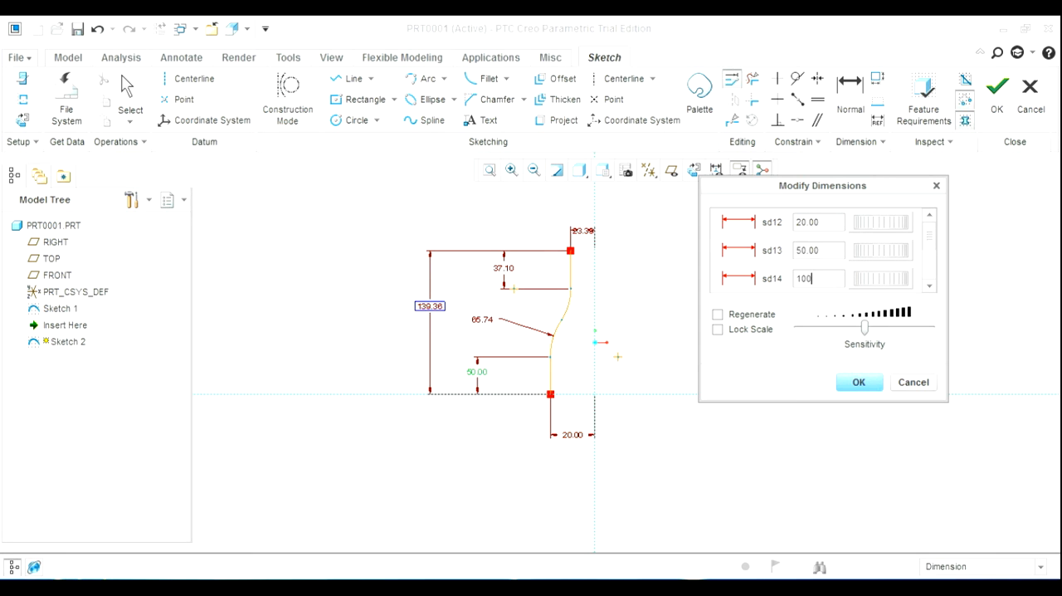
Set the upper line's length to 10, its offset from the vertical reference to 10 and the arc radius to 40, and apply the values
{"action": "key", "text": "Tab"}
{"action": "type", "text": "10"}
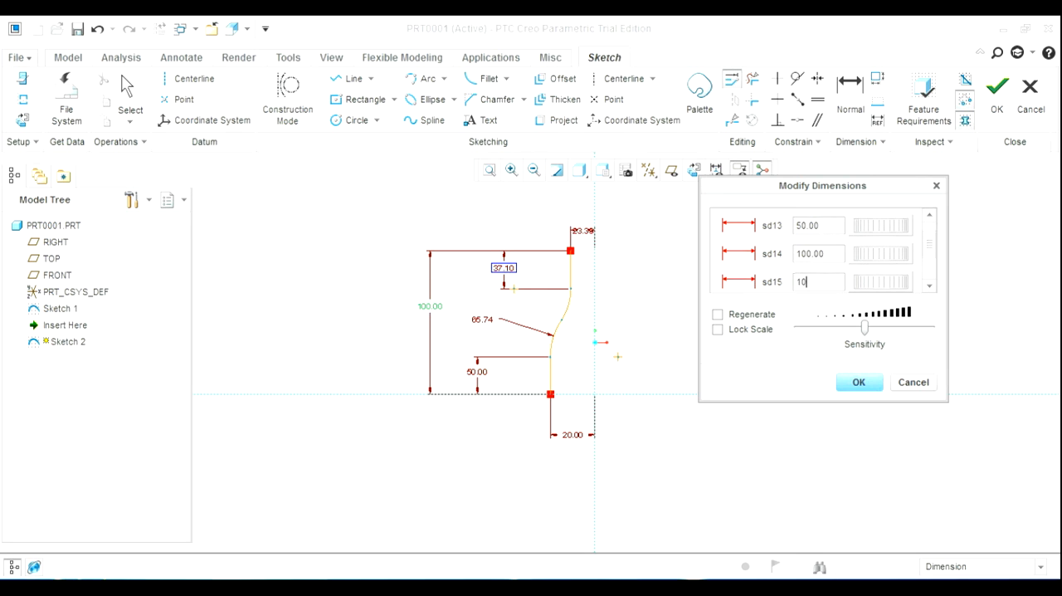
{"action": "key", "text": "Tab"}
{"action": "type", "text": "10"}
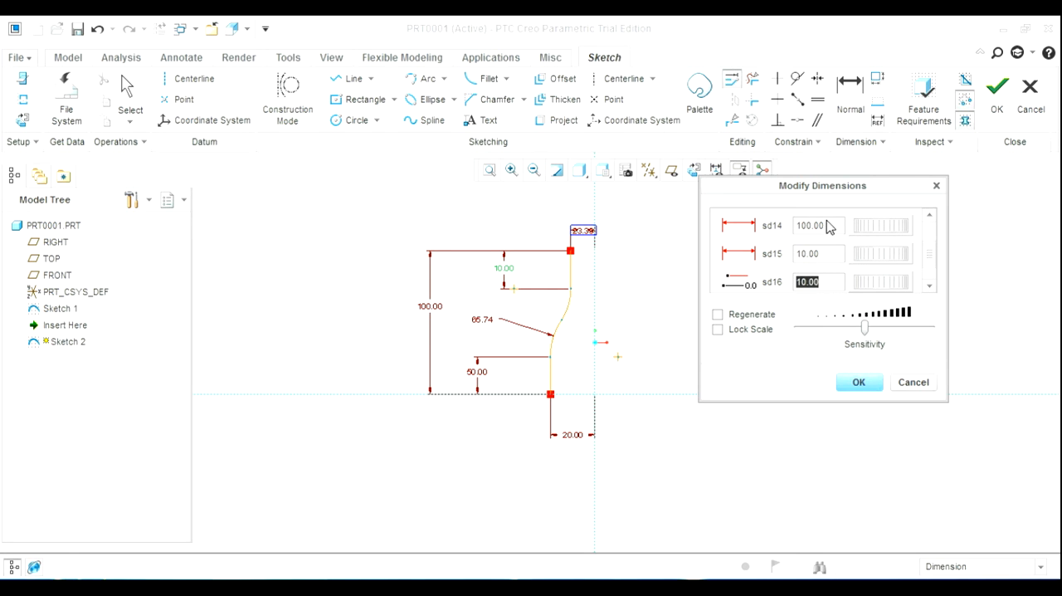
{"action": "key", "text": "Tab"}
{"action": "type", "text": "40"}
{"action": "key", "text": "Tab"}
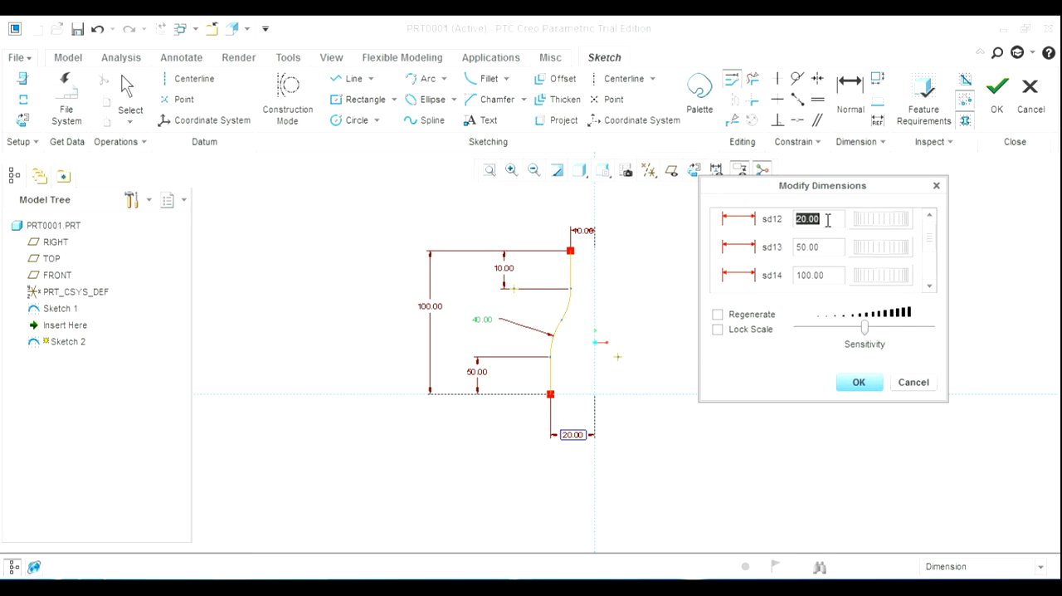
{"action": "left_click", "coordinate": [862, 385]}
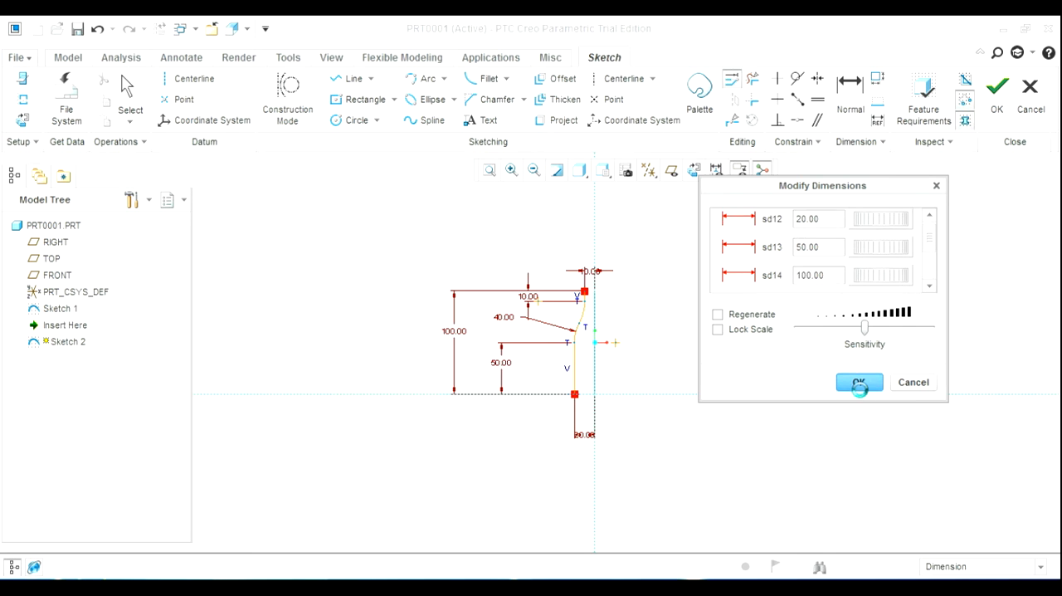
Finish the second sketch and return the model to its default orientation
{"action": "left_click", "coordinate": [719, 308]}
{"action": "scroll", "coordinate": [605, 315], "scroll_direction": "up", "scroll_amount": 5}
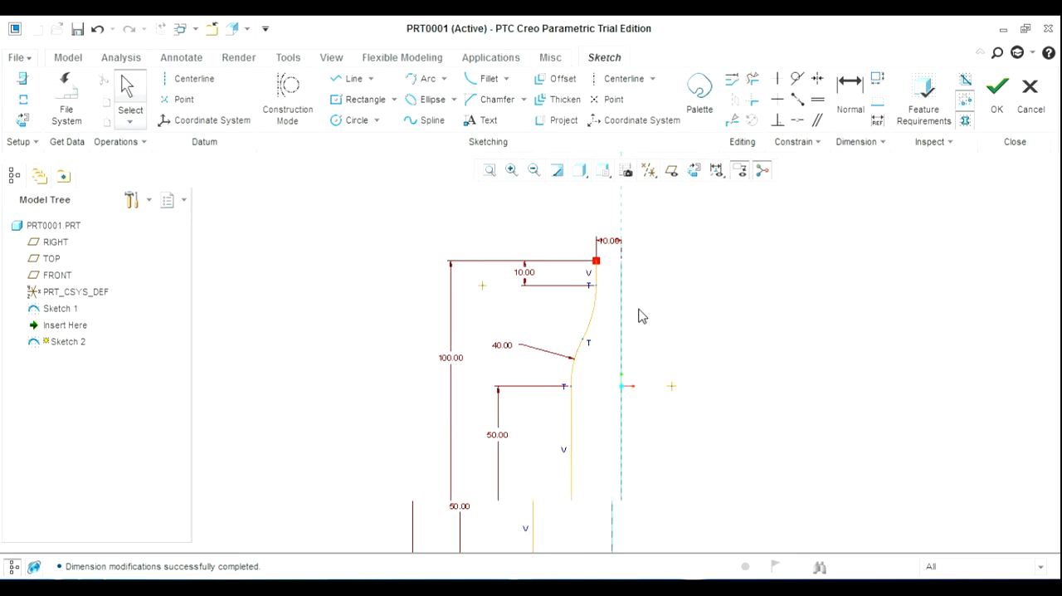
{"action": "left_click", "coordinate": [996, 90]}
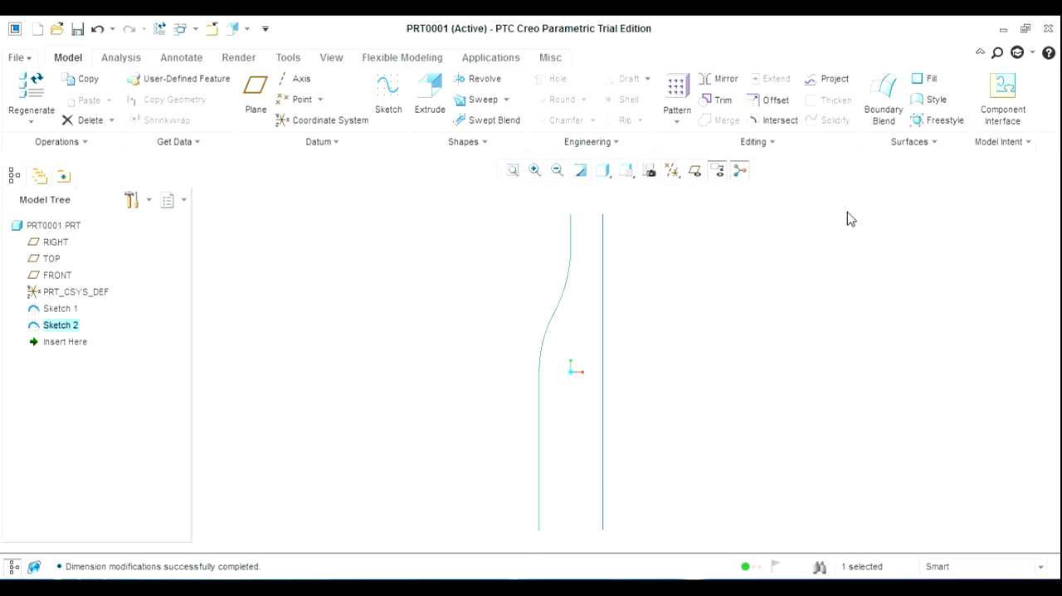
{"action": "key", "text": "ctrl+d"}
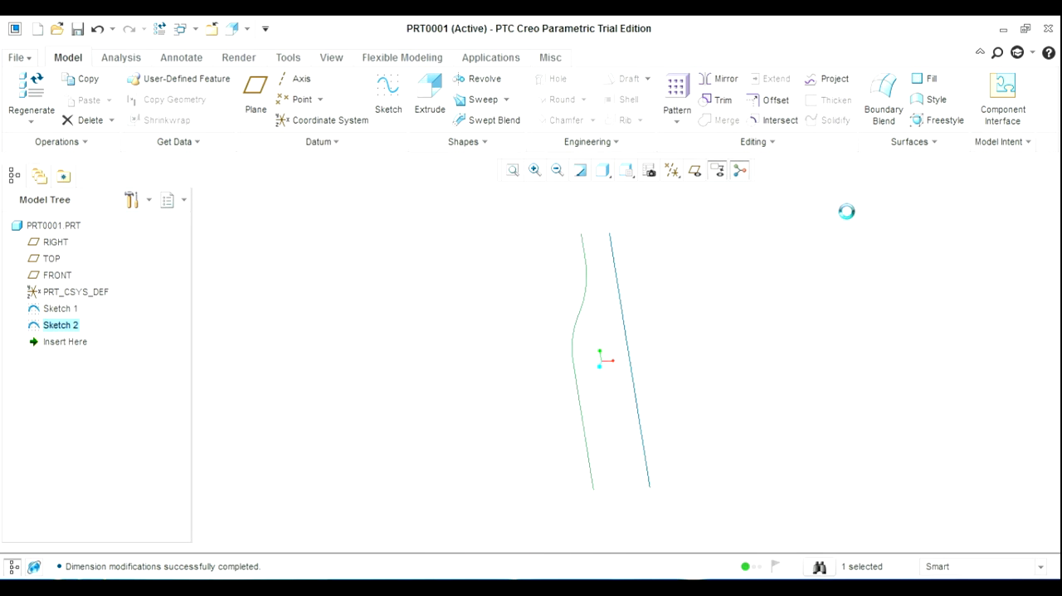
Display the coordinate system and create an Axis pattern of Sketch 2 around its vertical axis, with 4 members over 360 degrees
{"action": "left_click", "coordinate": [687, 94]}
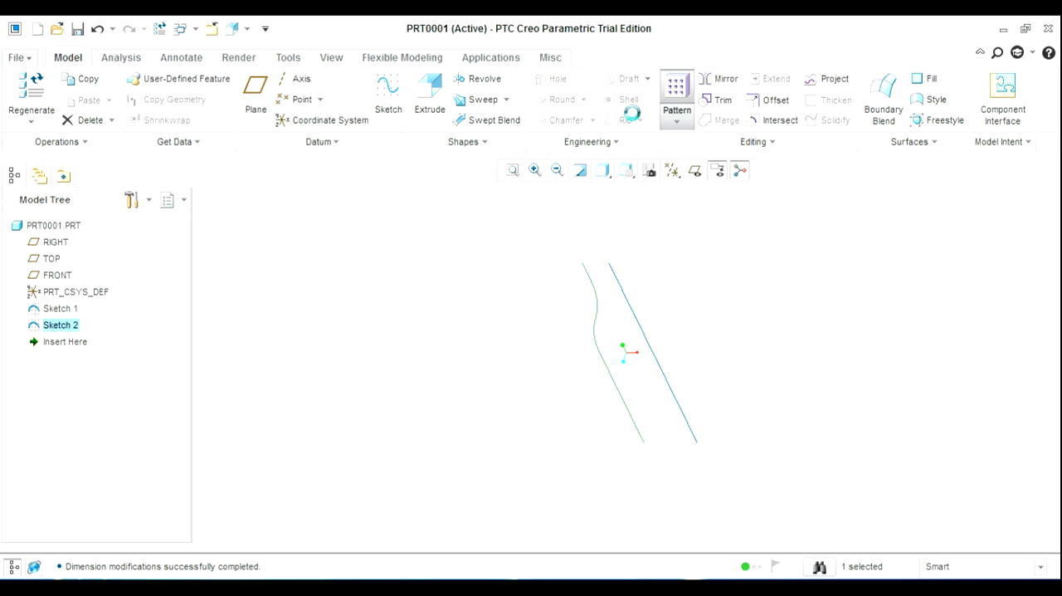
{"action": "left_click", "coordinate": [75, 100]}
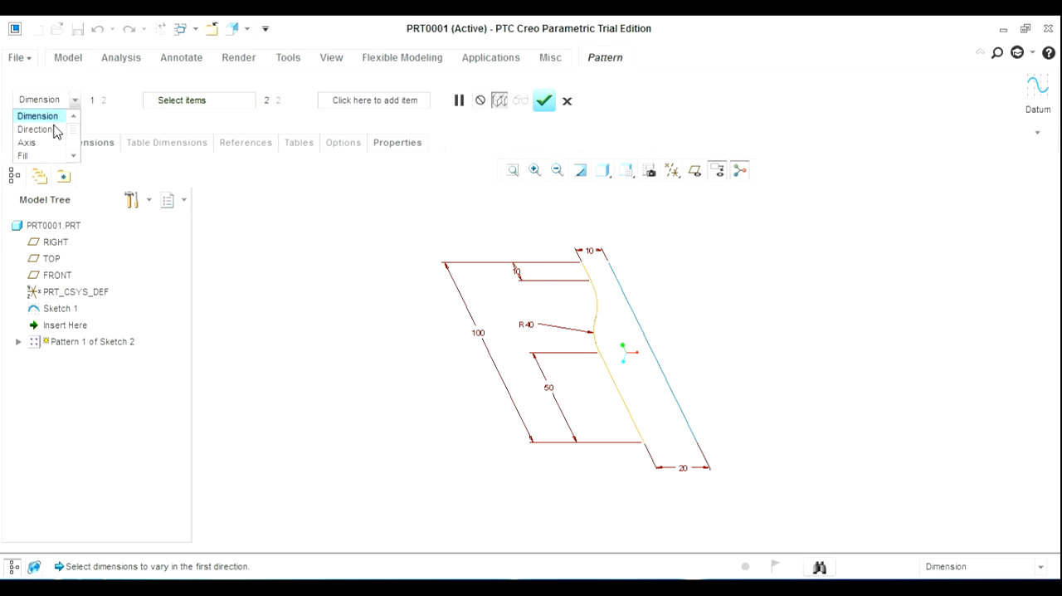
{"action": "left_click", "coordinate": [44, 147]}
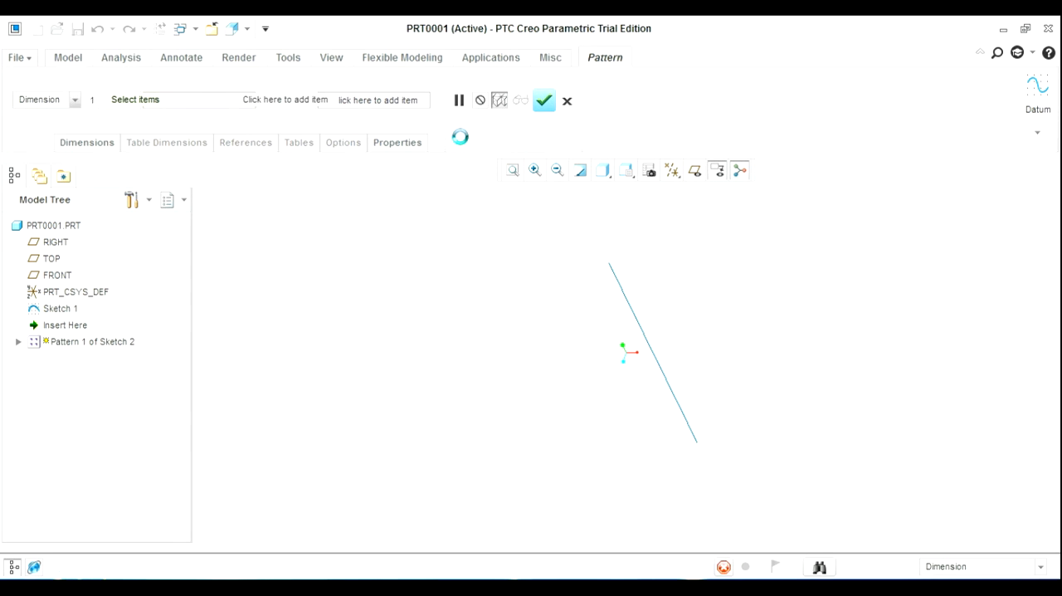
{"action": "left_click", "coordinate": [673, 174]}
{"action": "left_click", "coordinate": [680, 247]}
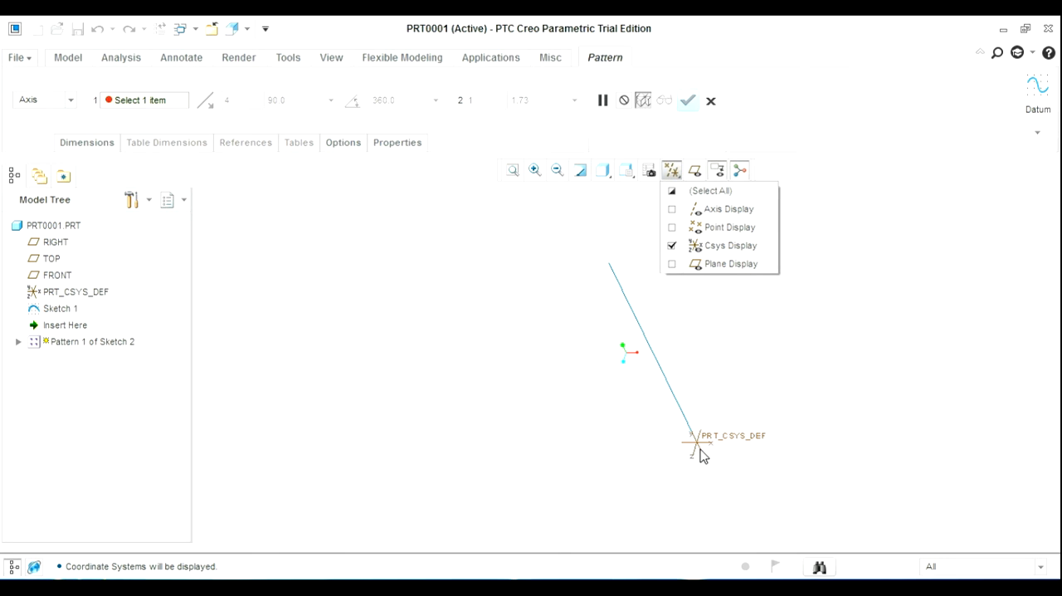
{"action": "left_click", "coordinate": [772, 352]}
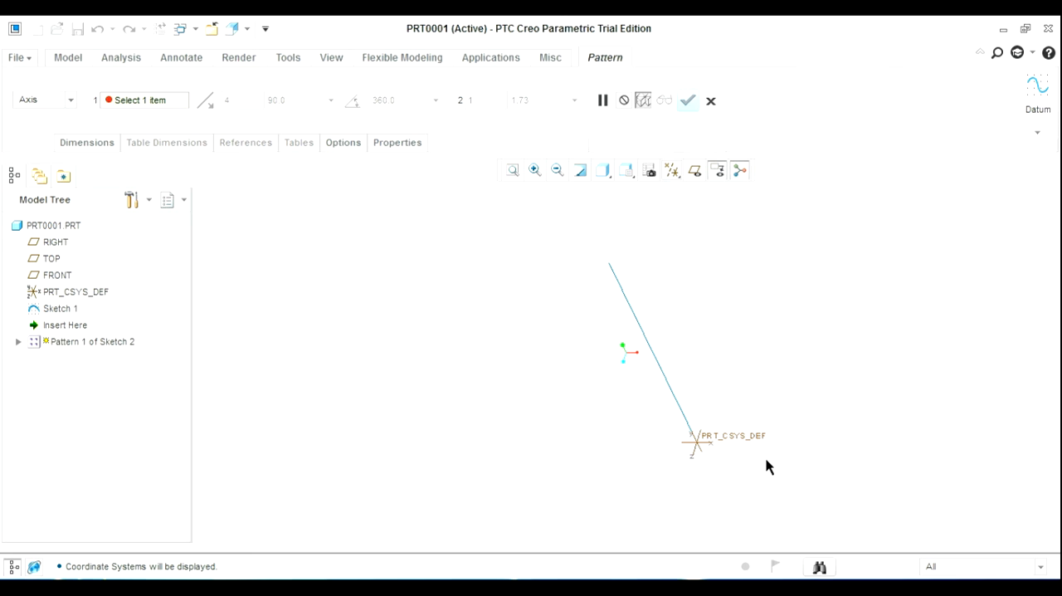
{"action": "left_click", "coordinate": [749, 436]}
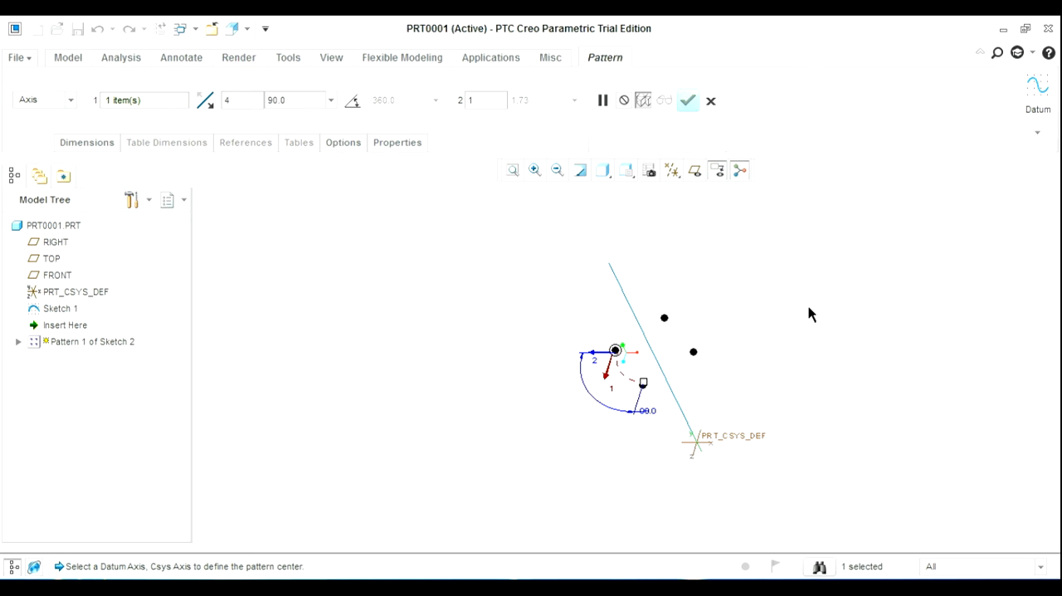
{"action": "left_click", "coordinate": [352, 103]}
{"action": "left_click", "coordinate": [687, 102]}
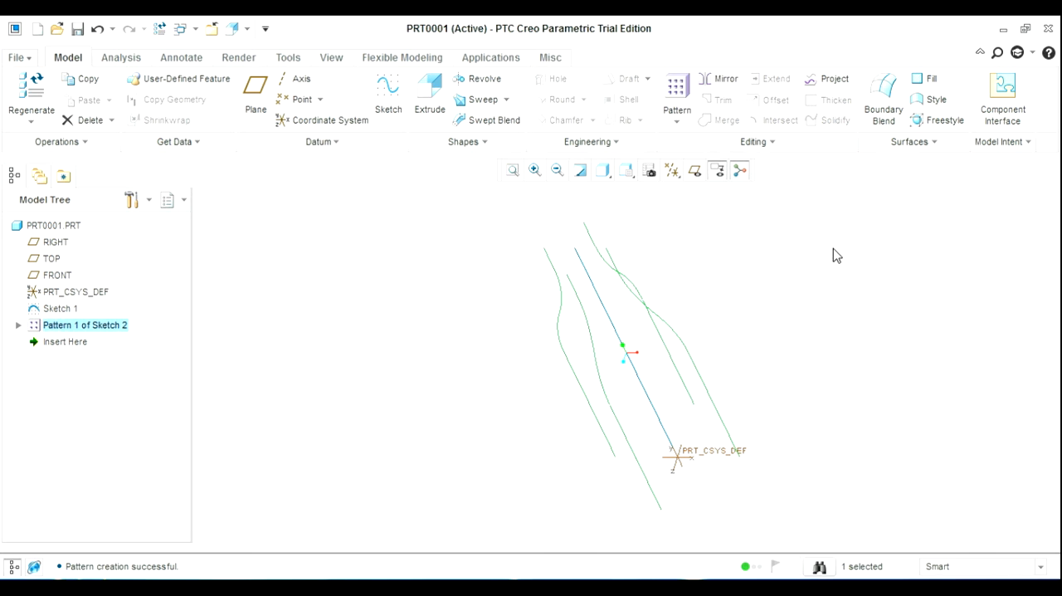
Deselect the pattern and hide the coordinate system display
{"action": "left_click", "coordinate": [831, 260]}
{"action": "left_click", "coordinate": [672, 170]}
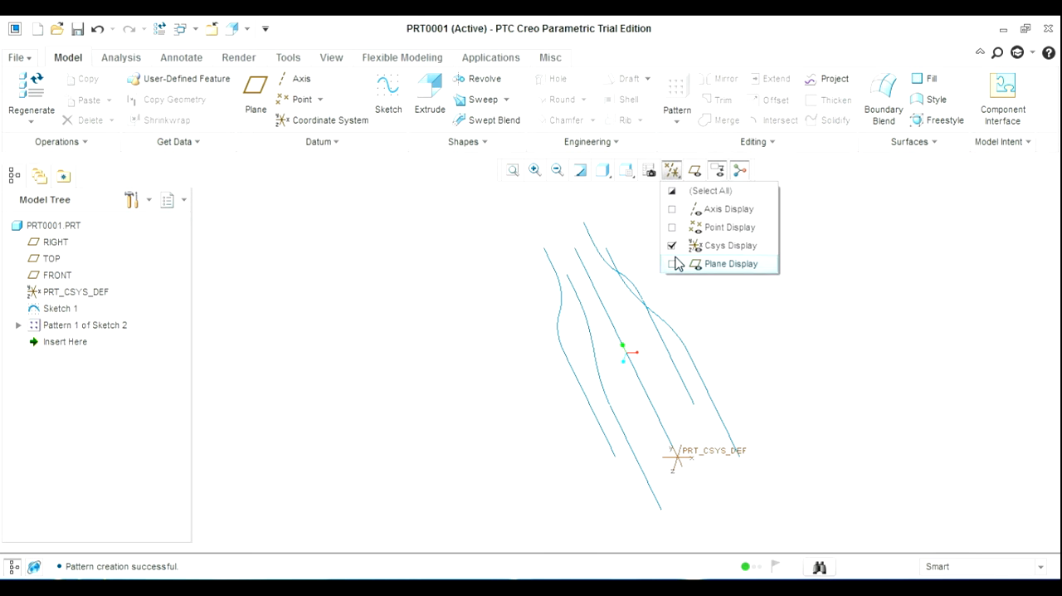
{"action": "left_click", "coordinate": [672, 246]}
{"action": "left_click", "coordinate": [918, 358]}
{"action": "mouse_move", "coordinate": [817, 408]}
{"action": "middle_mouse_down"}
{"action": "mouse_move", "coordinate": [764, 427]}
{"action": "mouse_move", "coordinate": [874, 470]}
{"action": "mouse_move", "coordinate": [908, 373]}
{"action": "mouse_move", "coordinate": [739, 341]}
{"action": "mouse_move", "coordinate": [791, 419]}
{"action": "mouse_move", "coordinate": [819, 372]}
{"action": "mouse_move", "coordinate": [849, 382]}
{"action": "mouse_move", "coordinate": [820, 356]}
{"action": "middle_mouse_up"}
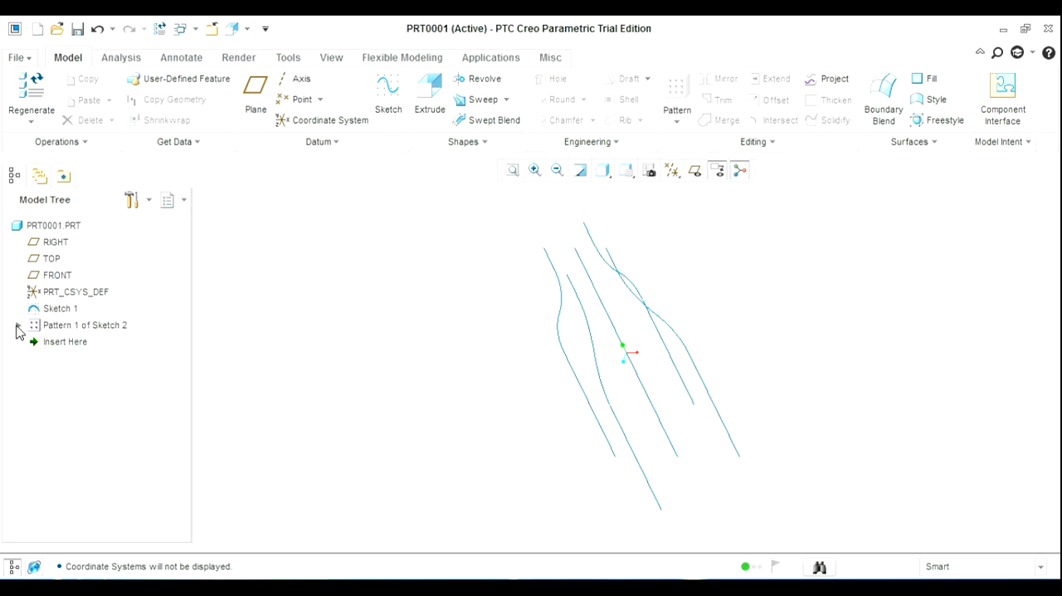
{"action": "left_click", "coordinate": [18, 325]}
{"action": "left_click", "coordinate": [19, 325]}
{"action": "middle_click_drag", "start_coordinate": [433, 359], "coordinate": [282, 252]}
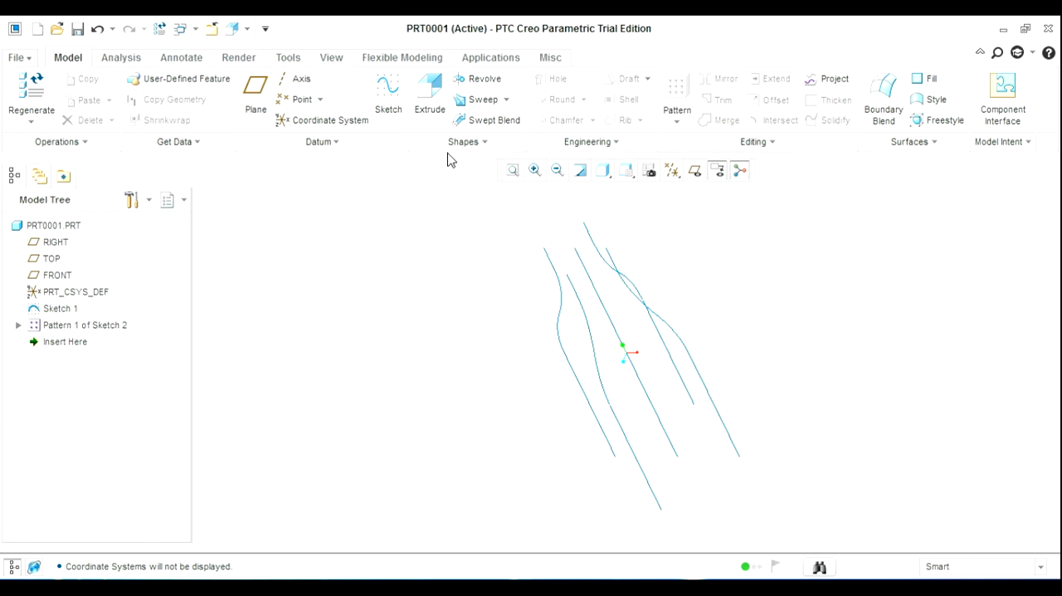
Start a variable-section Sweep with the central line as origin trajectory and the four patterned curves as additional chains
{"action": "left_click", "coordinate": [483, 99]}
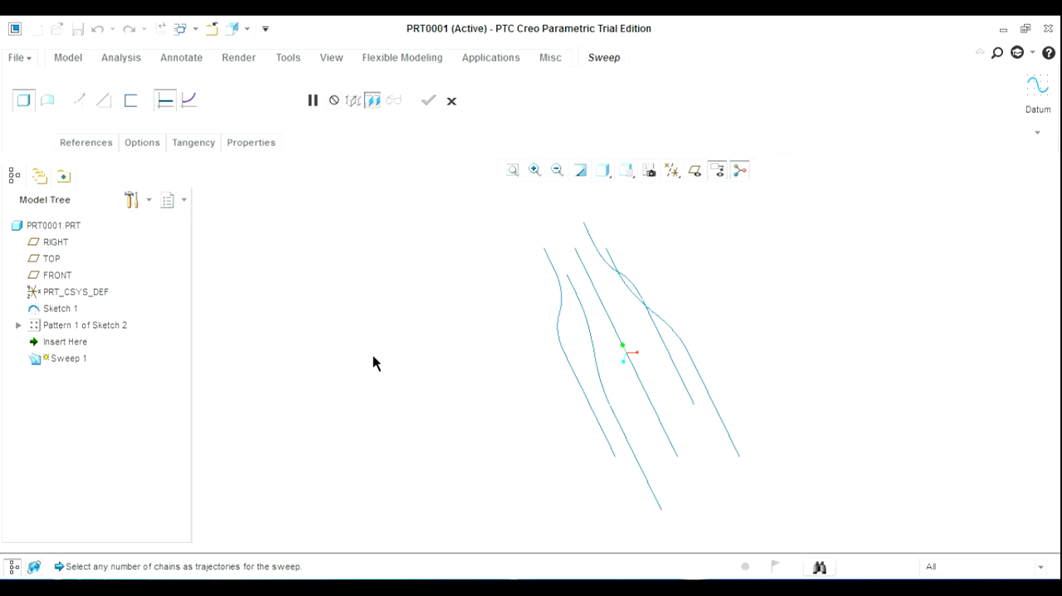
{"action": "left_click", "coordinate": [674, 452]}
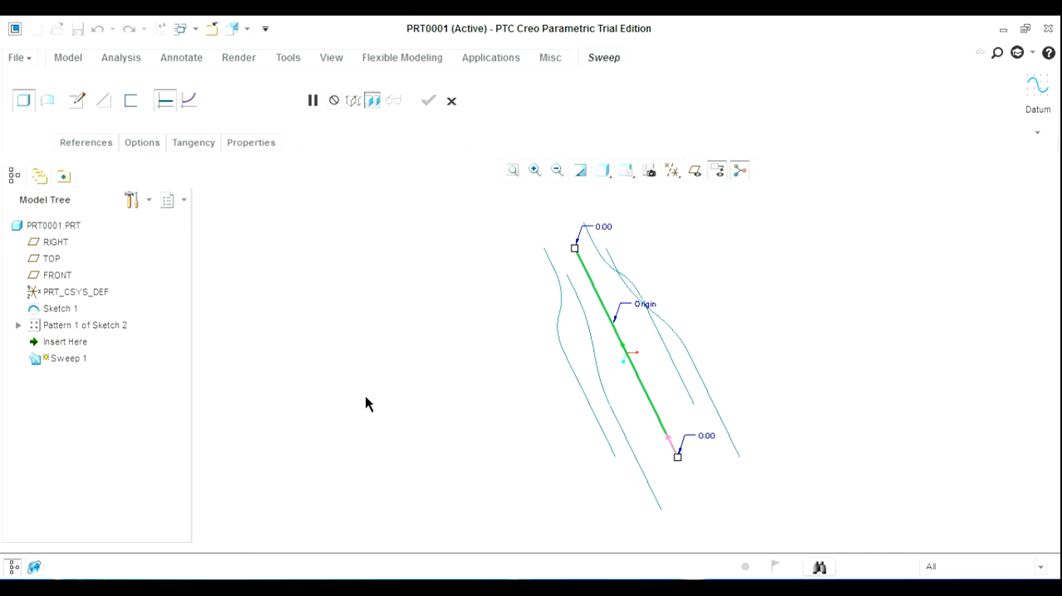
{"action": "left_click", "coordinate": [576, 380], "text": "ctrl"}
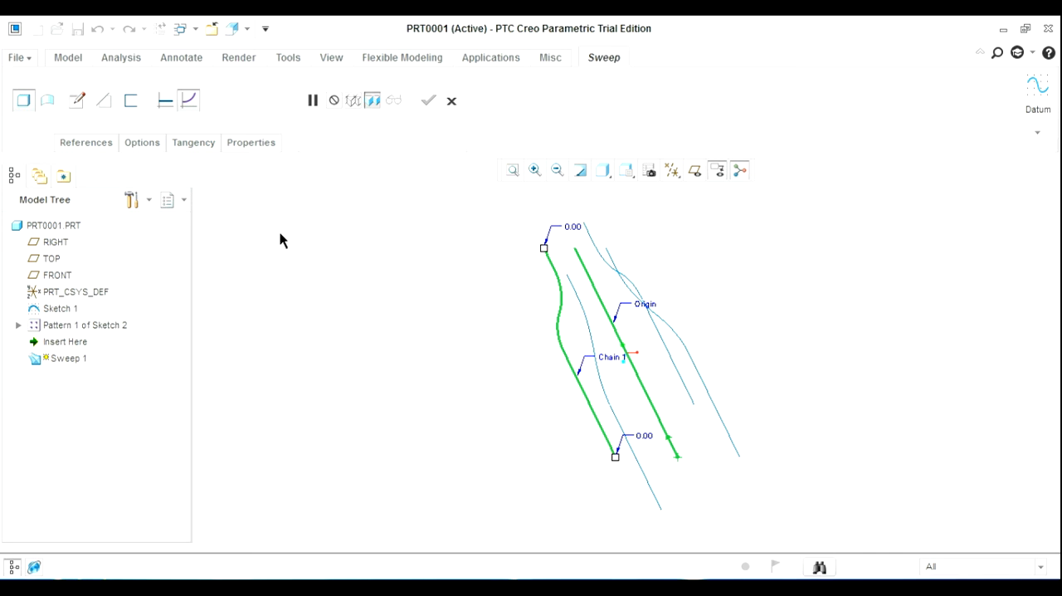
{"action": "left_click", "coordinate": [191, 101]}
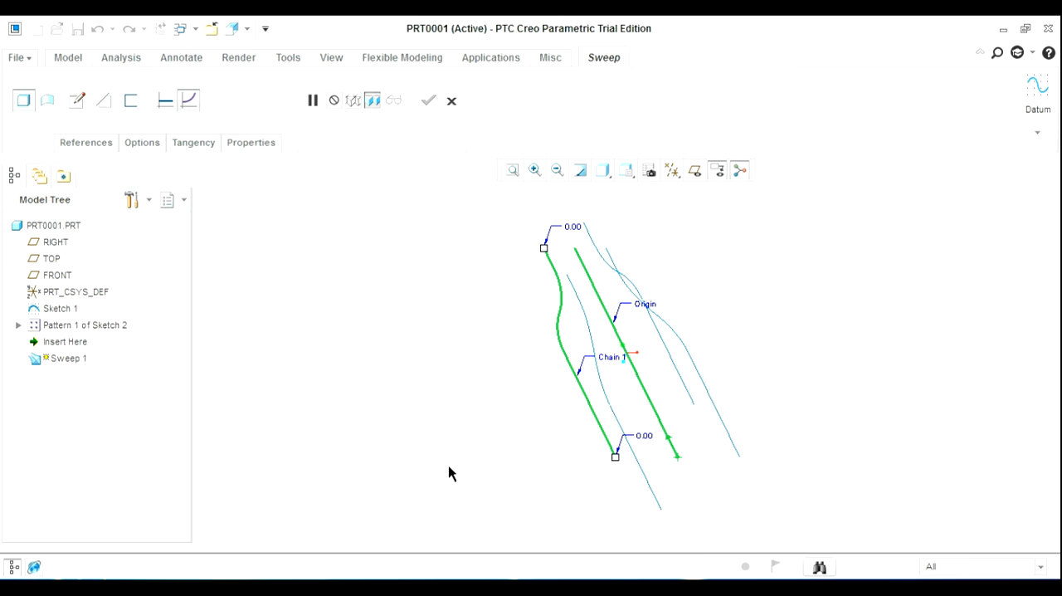
{"action": "left_click", "coordinate": [655, 499], "text": "ctrl"}
{"action": "left_click", "coordinate": [713, 406], "text": "ctrl"}
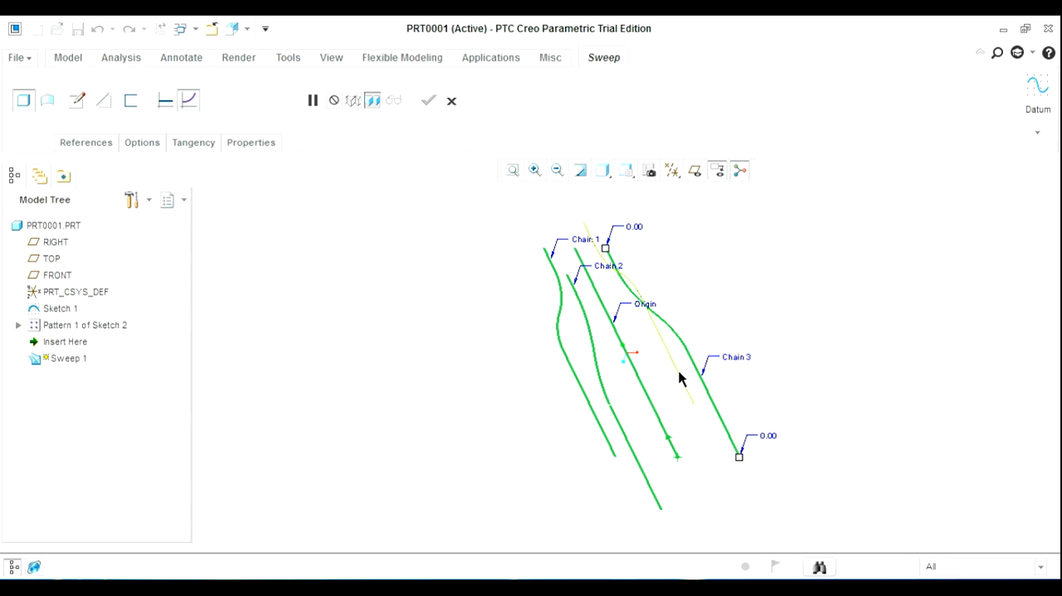
{"action": "left_click", "coordinate": [679, 378], "text": "ctrl"}
Examine the sweep's start point and direction arrow at the lower end of the origin trajectory
{"action": "middle_click_drag", "start_coordinate": [830, 271], "coordinate": [813, 310]}
{"action": "scroll", "coordinate": [700, 424], "scroll_direction": "up", "scroll_amount": 3}
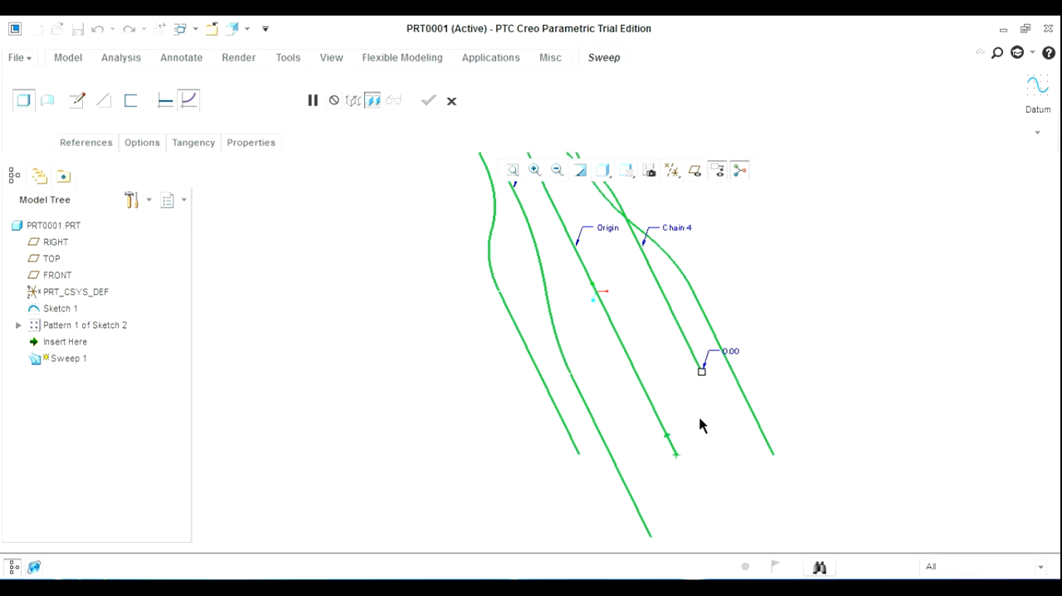
{"action": "scroll", "coordinate": [700, 419], "scroll_direction": "down", "scroll_amount": 2}
{"action": "scroll", "coordinate": [701, 419], "scroll_direction": "up", "scroll_amount": 3}
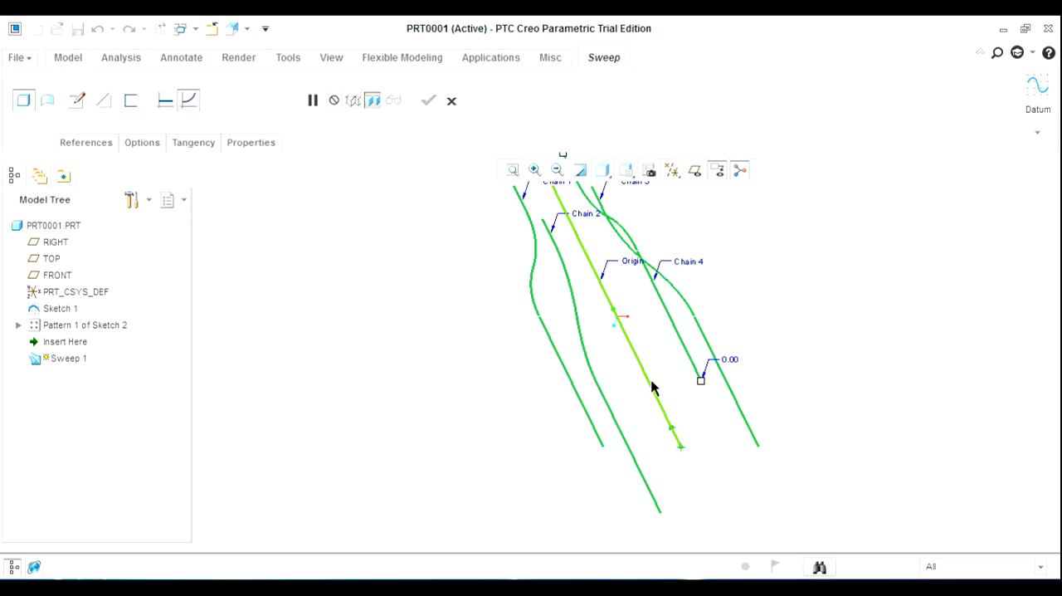
{"action": "scroll", "coordinate": [702, 448], "scroll_direction": "up", "scroll_amount": 2}
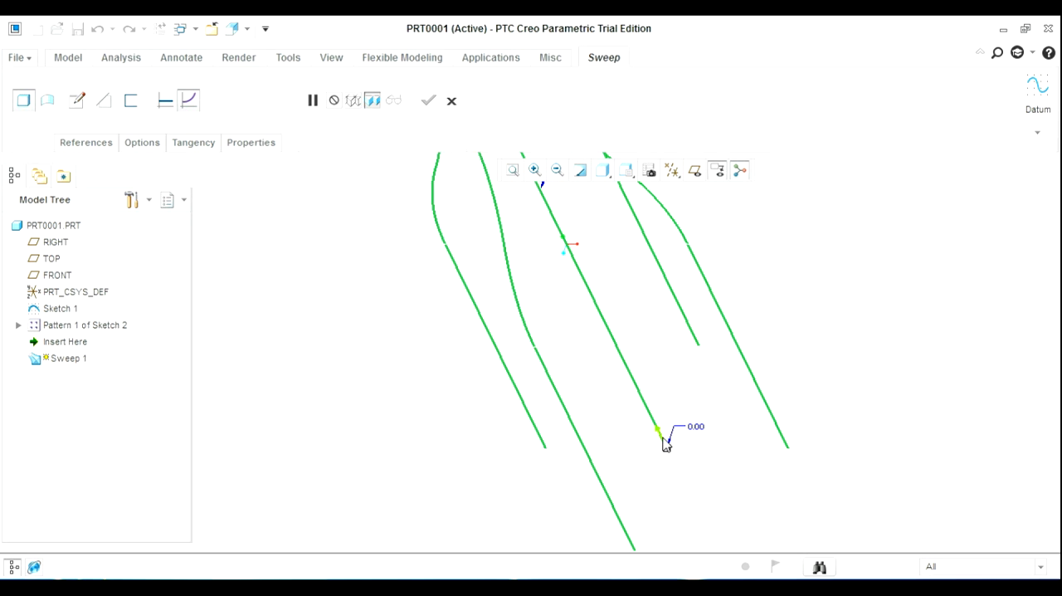
{"action": "scroll", "coordinate": [666, 442], "scroll_direction": "down", "scroll_amount": 2}
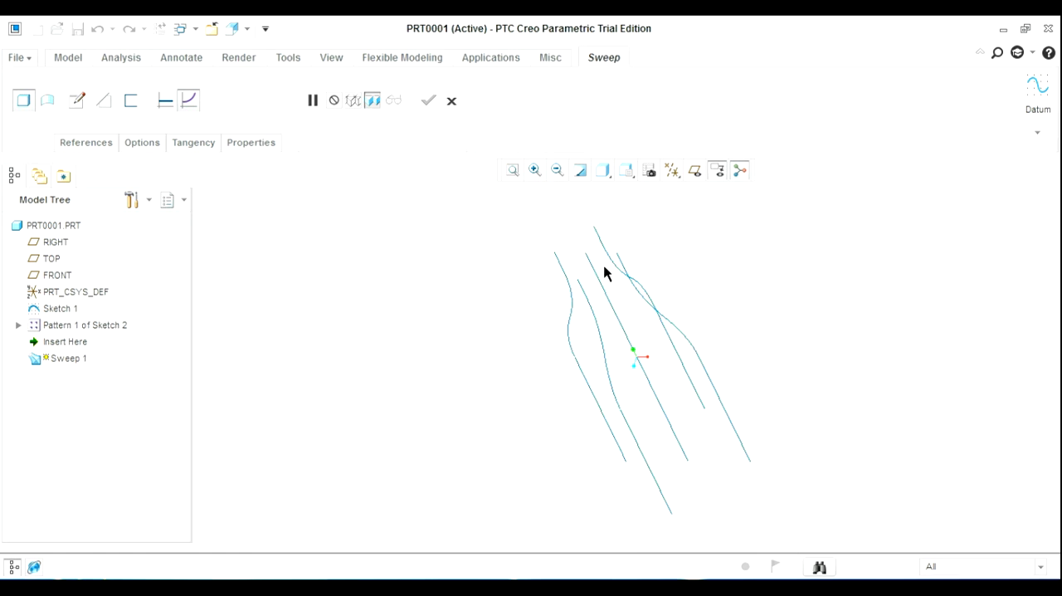
{"action": "scroll", "coordinate": [716, 451], "scroll_direction": "up", "scroll_amount": 2}
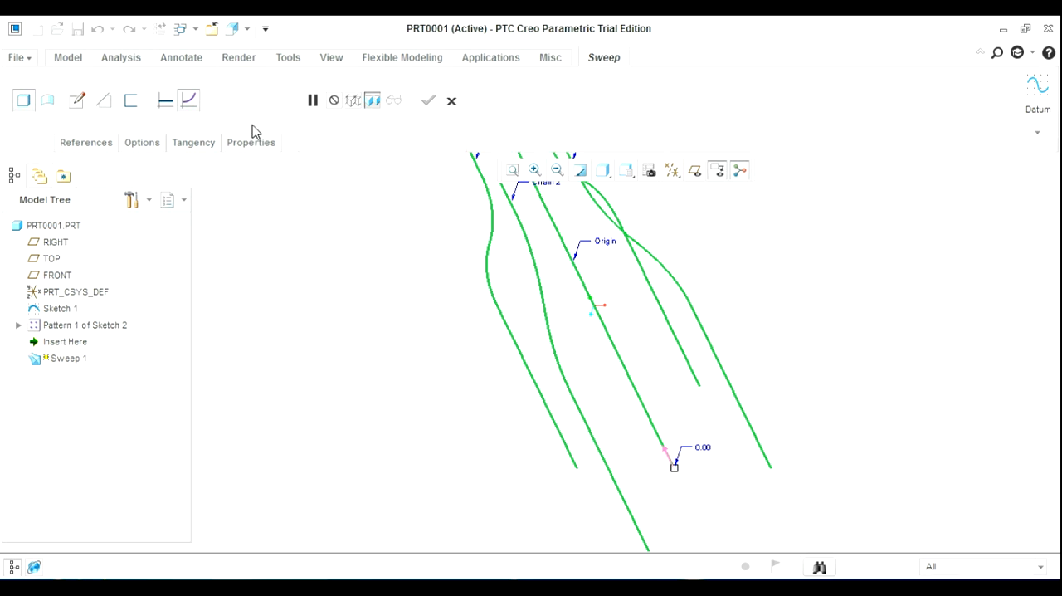
Open the sweep section sketch and check each trajectory intersection in its list of references
{"action": "left_click", "coordinate": [77, 99]}
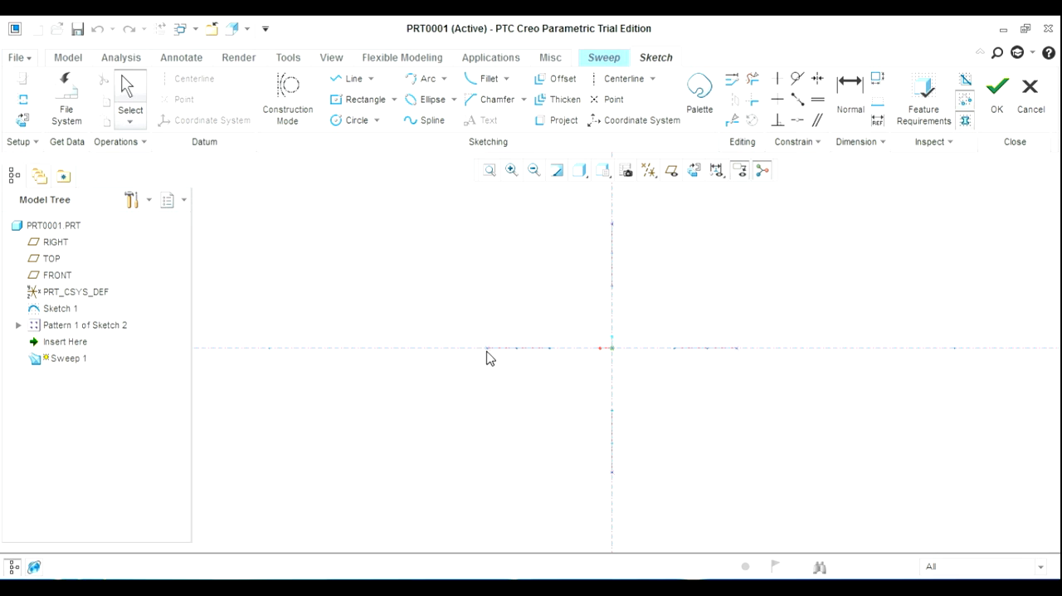
{"action": "right_click", "coordinate": [887, 247]}
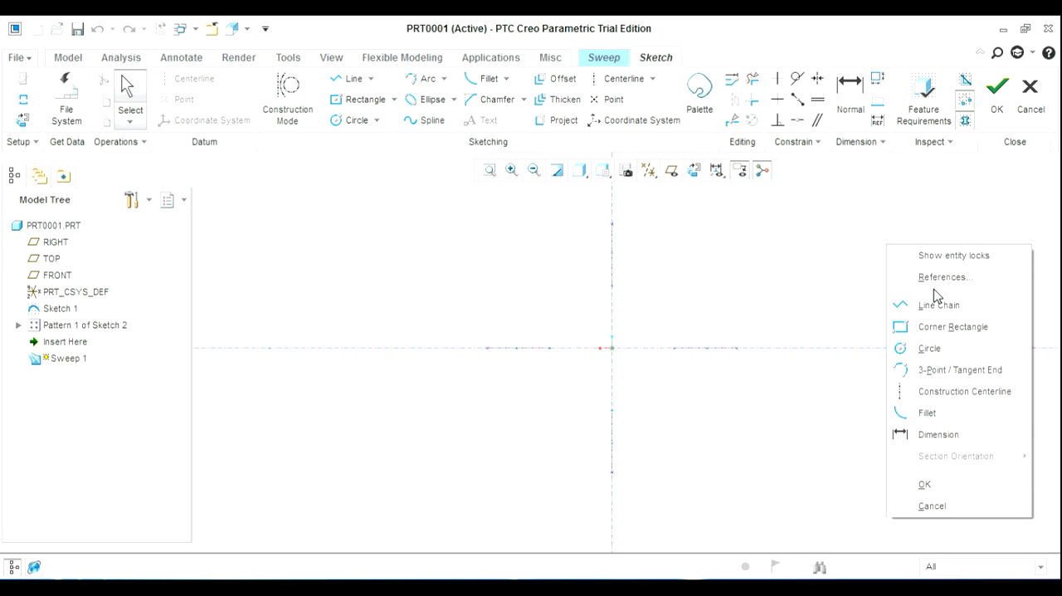
{"action": "left_click", "coordinate": [941, 277]}
{"action": "left_click", "coordinate": [891, 189]}
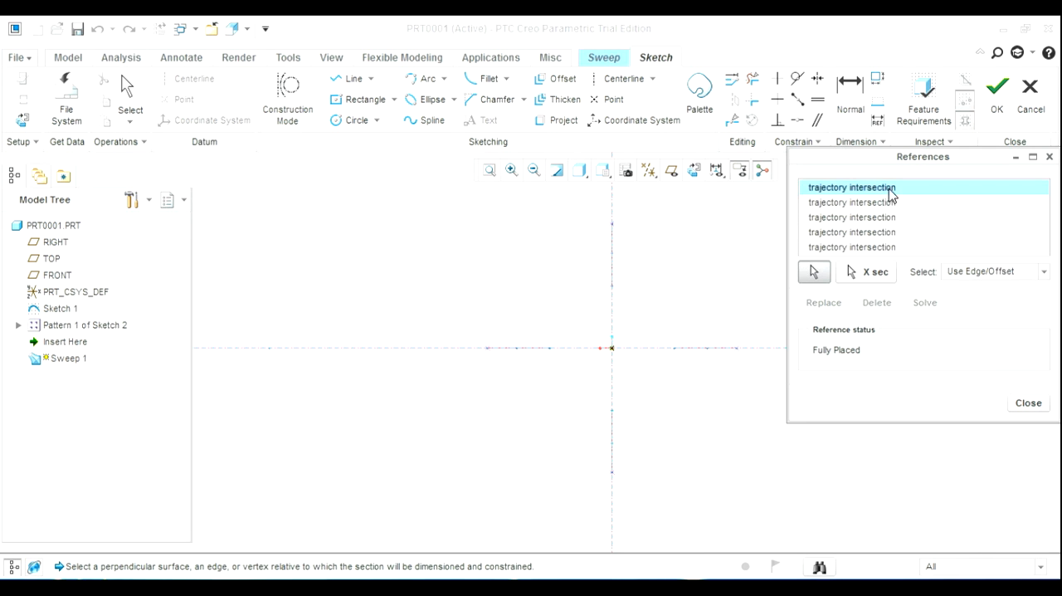
{"action": "left_click", "coordinate": [881, 202]}
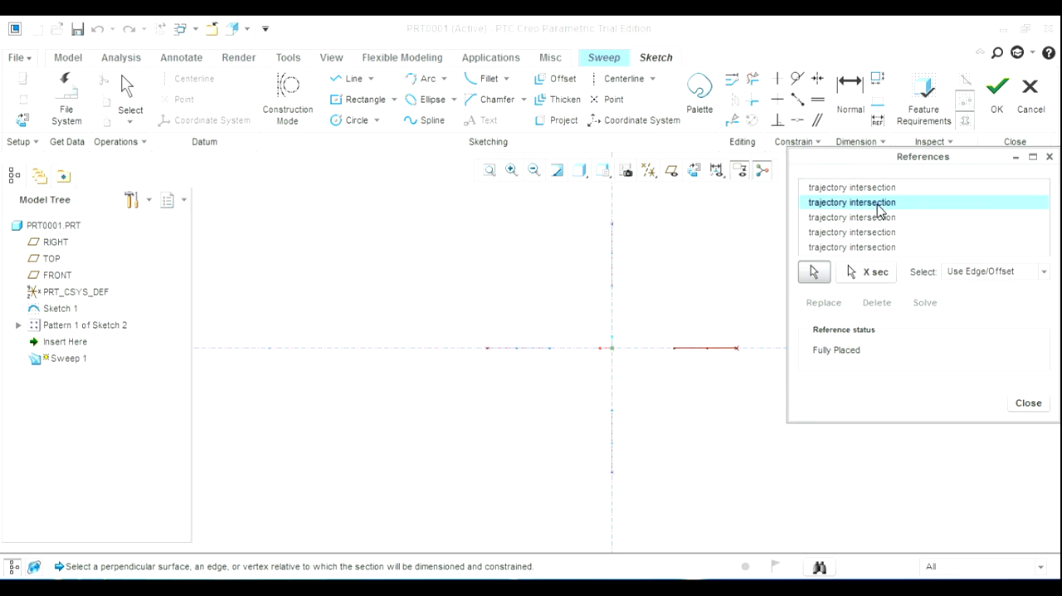
{"action": "left_click", "coordinate": [875, 219]}
{"action": "left_click", "coordinate": [878, 233]}
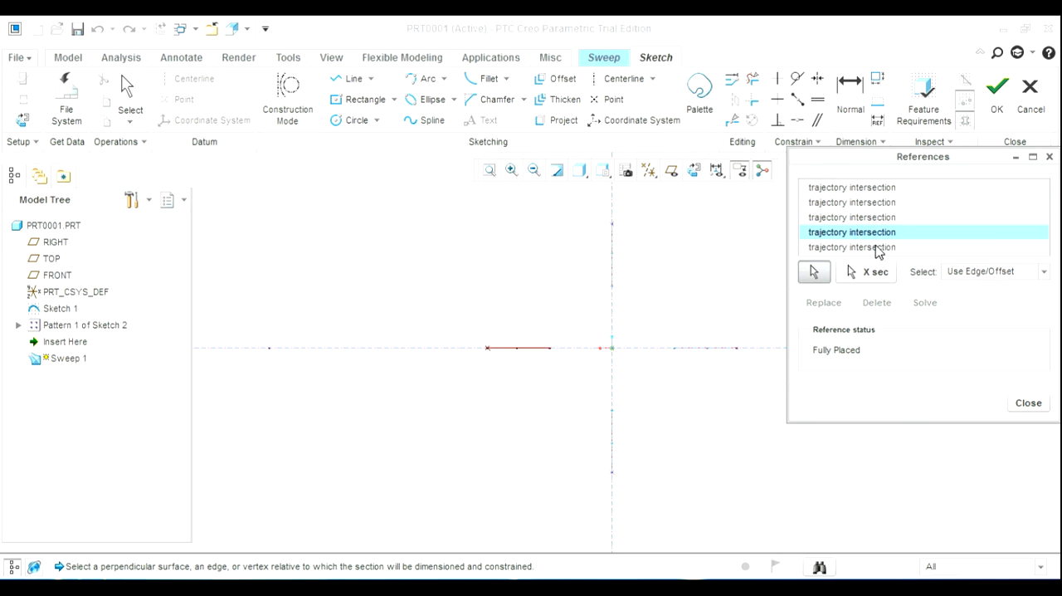
{"action": "left_click", "coordinate": [878, 247]}
{"action": "left_click", "coordinate": [1028, 405]}
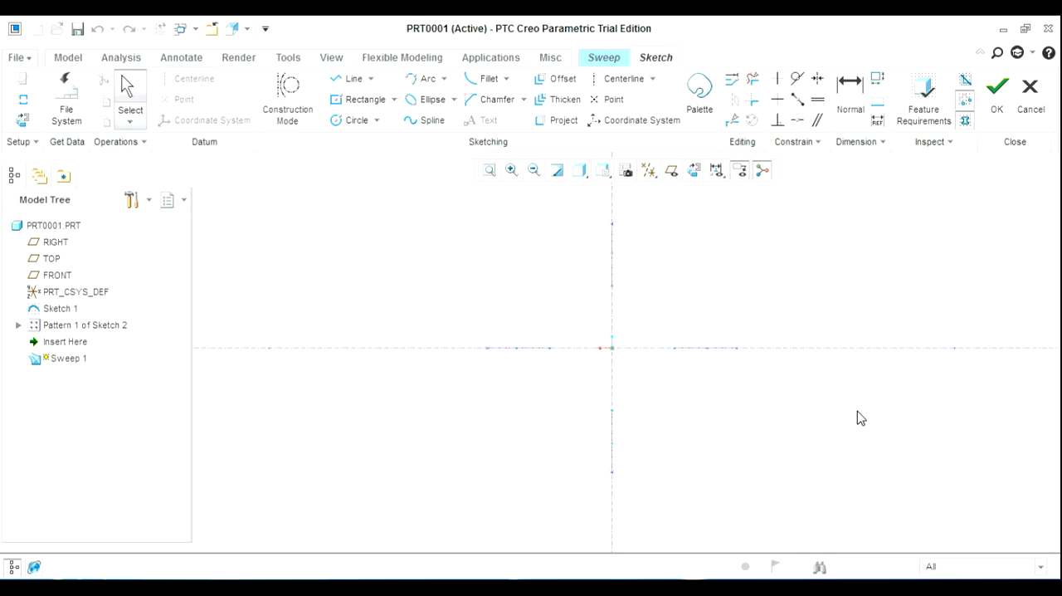
Compare the section plane with the curves in 3D, restore the sketch orientation and insert a Rounded rectangle from the sketcher palette
{"action": "mouse_move", "coordinate": [857, 418]}
{"action": "middle_mouse_down"}
{"action": "mouse_move", "coordinate": [768, 451]}
{"action": "mouse_move", "coordinate": [743, 479]}
{"action": "middle_mouse_up"}
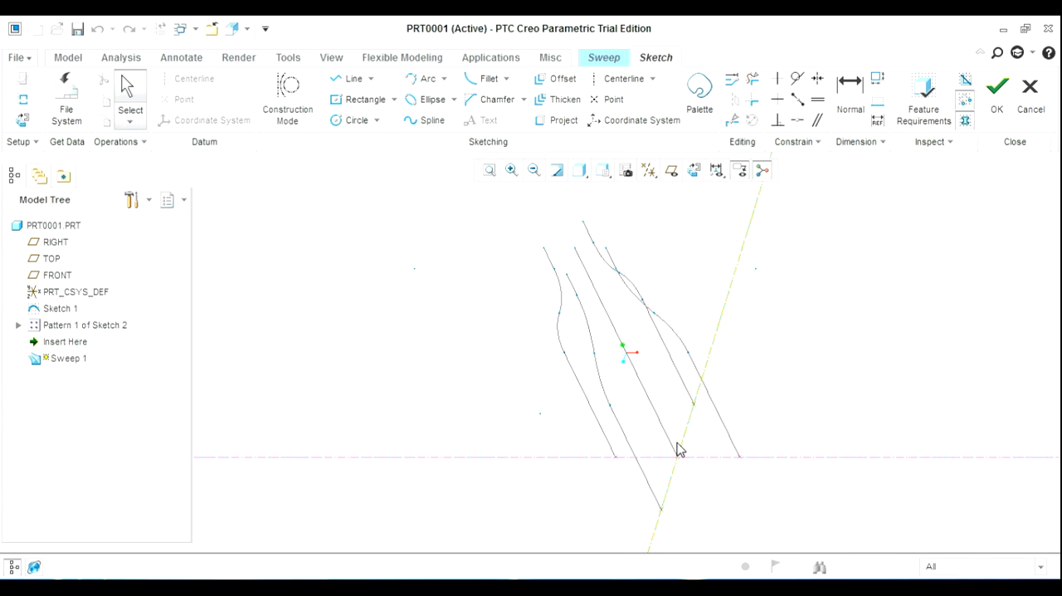
{"action": "left_click", "coordinate": [695, 171]}
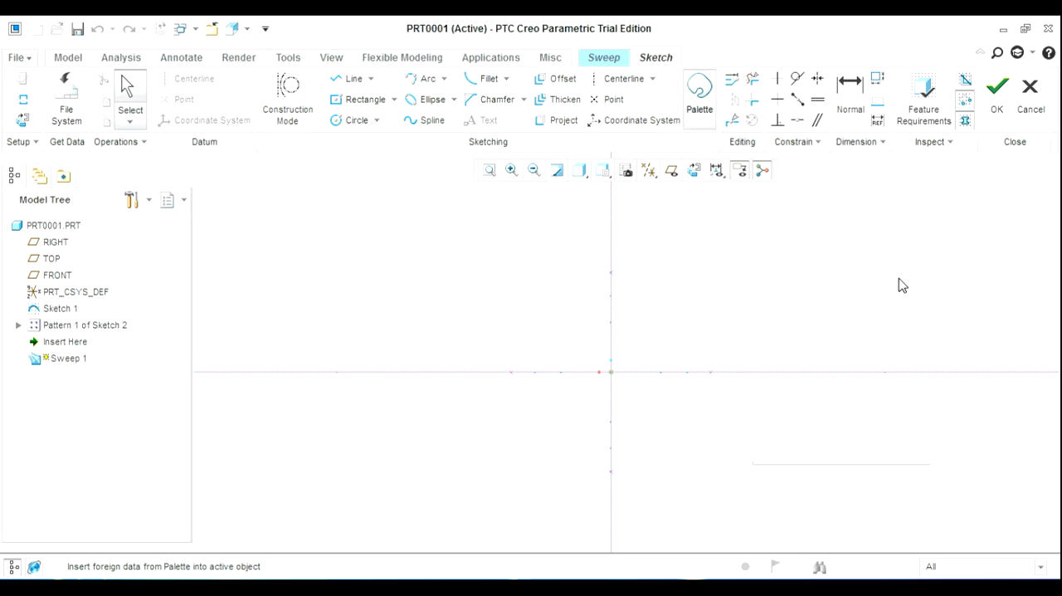
{"action": "left_click", "coordinate": [811, 303]}
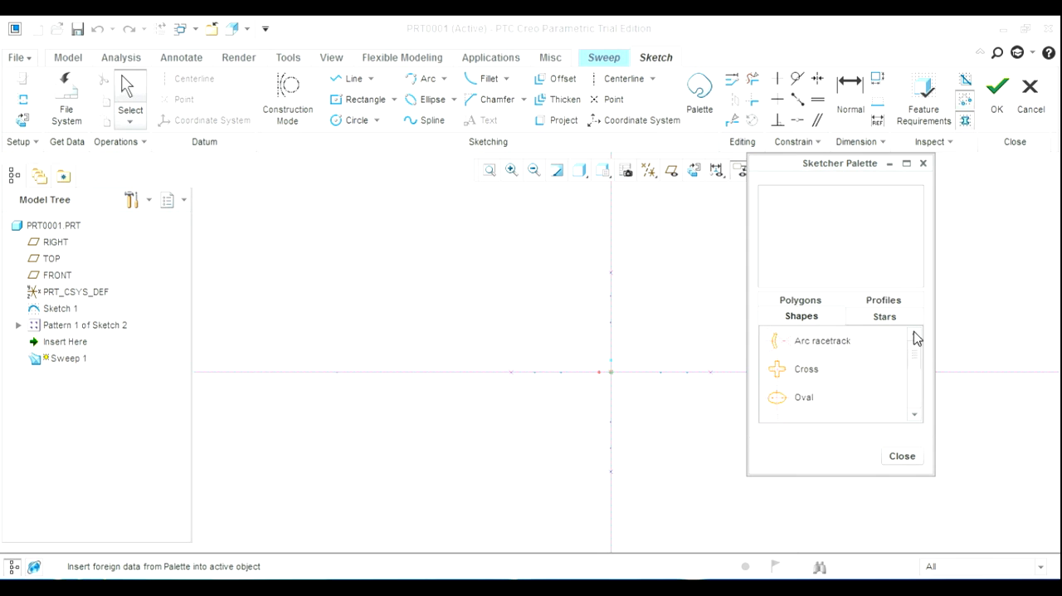
{"action": "left_click", "coordinate": [915, 419]}
{"action": "left_click", "coordinate": [914, 419]}
{"action": "left_click", "coordinate": [915, 420]}
{"action": "double_click", "coordinate": [833, 370]}
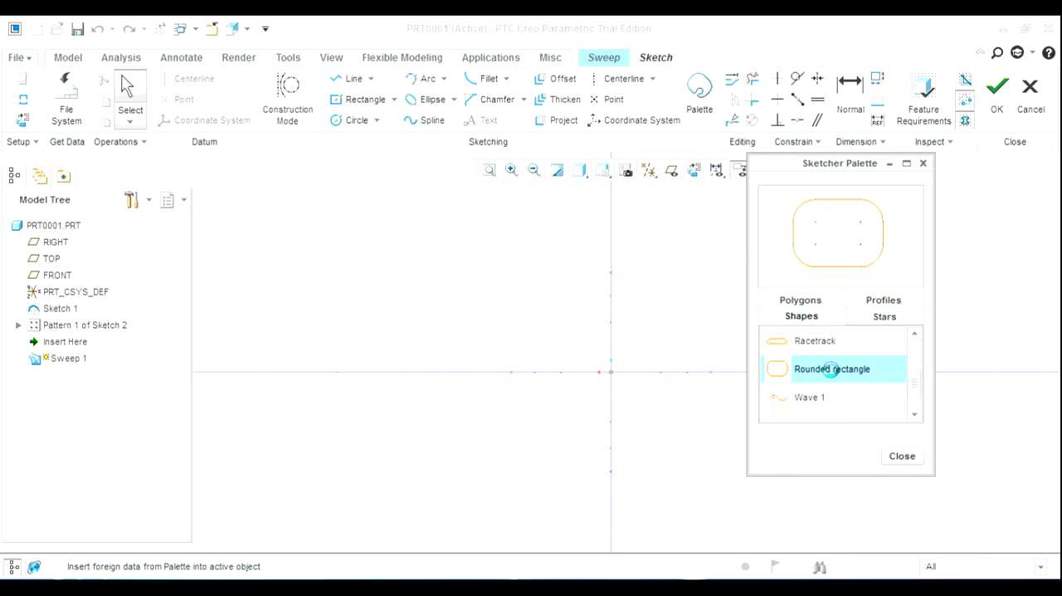
{"action": "left_click", "coordinate": [572, 306]}
Center the rounded rectangle on the section origin, scale it to about 11.79 and accept the placement
{"action": "left_click_drag", "start_coordinate": [570, 299], "coordinate": [611, 372]}
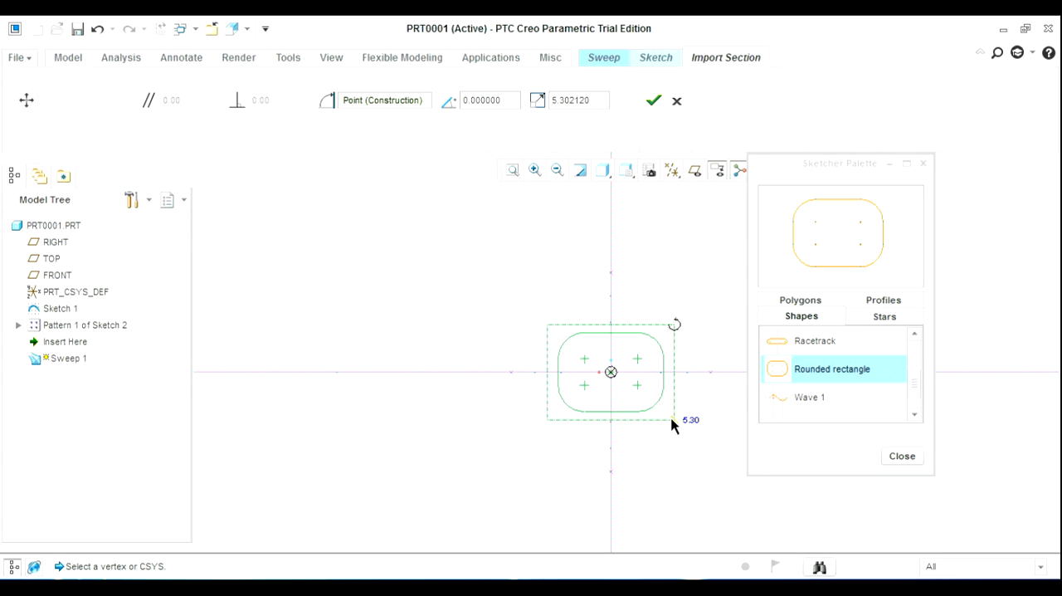
{"action": "left_click_drag", "start_coordinate": [679, 426], "coordinate": [723, 514]}
{"action": "left_click", "coordinate": [903, 457]}
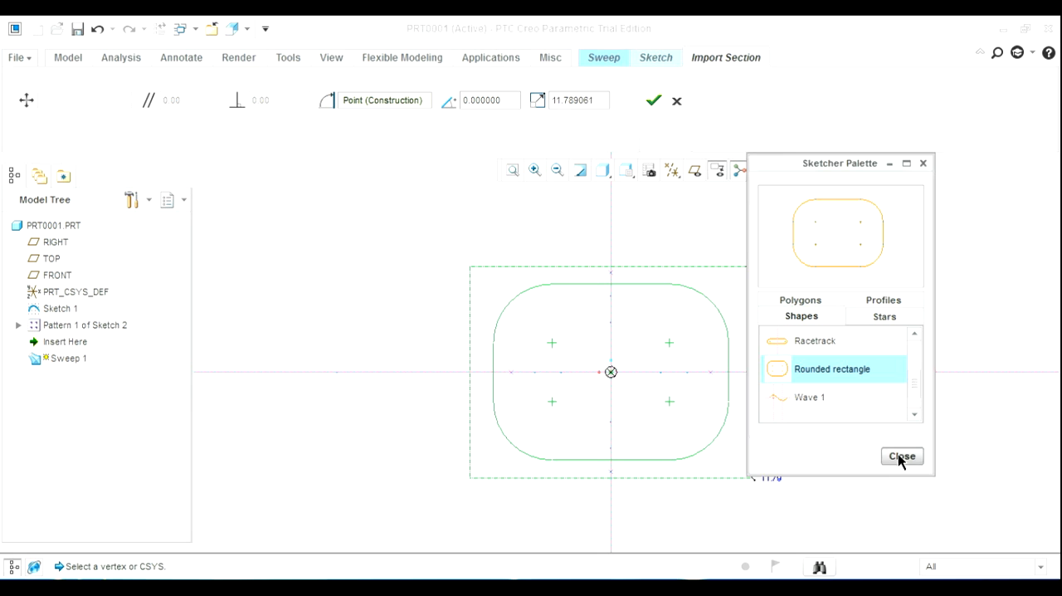
{"action": "left_click", "coordinate": [655, 101]}
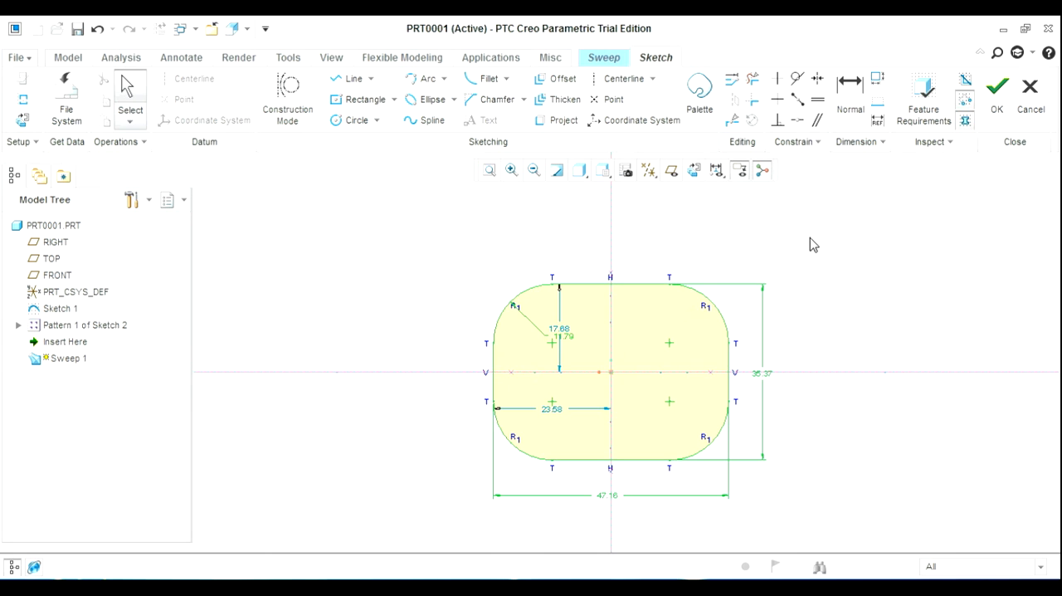
Make the rectangle's upper and lower edges coincident with the upper and lower curve end points, deleting the conflicting height dimension
{"action": "left_click", "coordinate": [800, 121]}
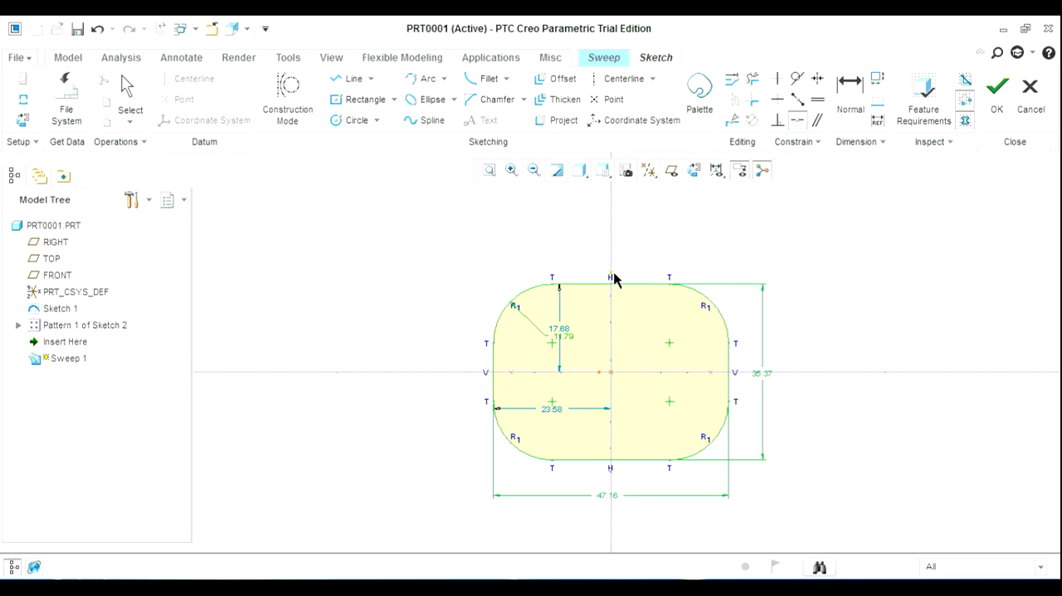
{"action": "left_click", "coordinate": [615, 273]}
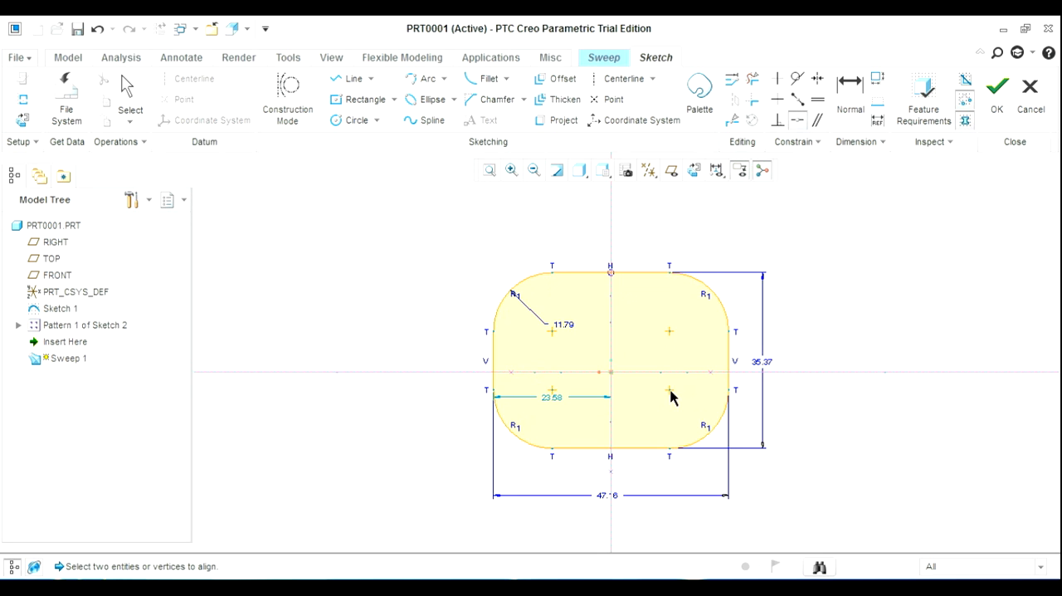
{"action": "left_click", "coordinate": [635, 454]}
{"action": "left_click", "coordinate": [611, 473]}
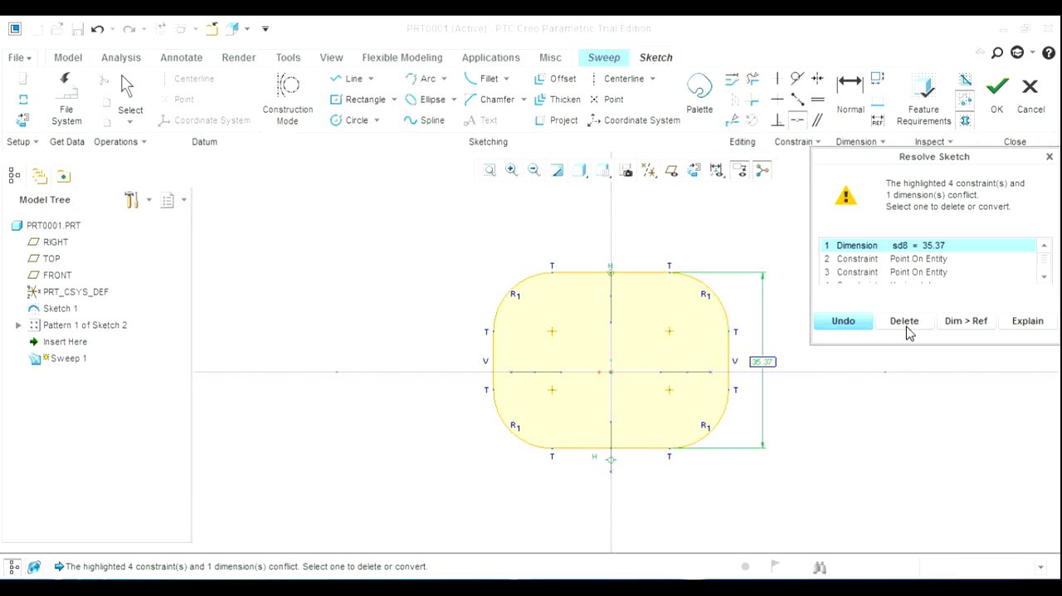
{"action": "left_click", "coordinate": [904, 318]}
Make the rectangle's right and left edges coincident with the right and left curve end points, deleting the conflicting width dimension
{"action": "left_click", "coordinate": [730, 397]}
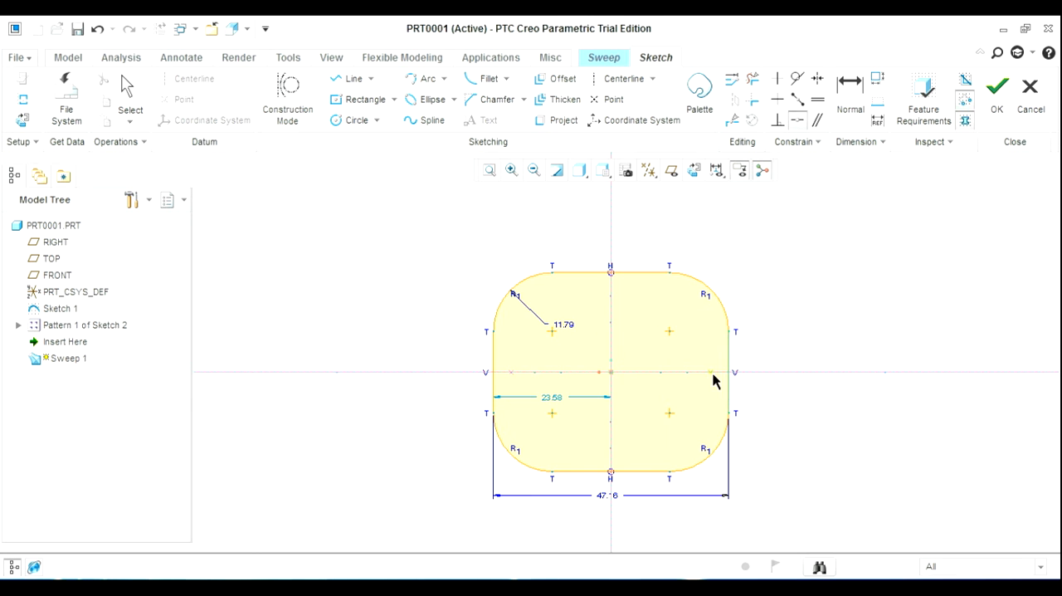
{"action": "left_click", "coordinate": [714, 372]}
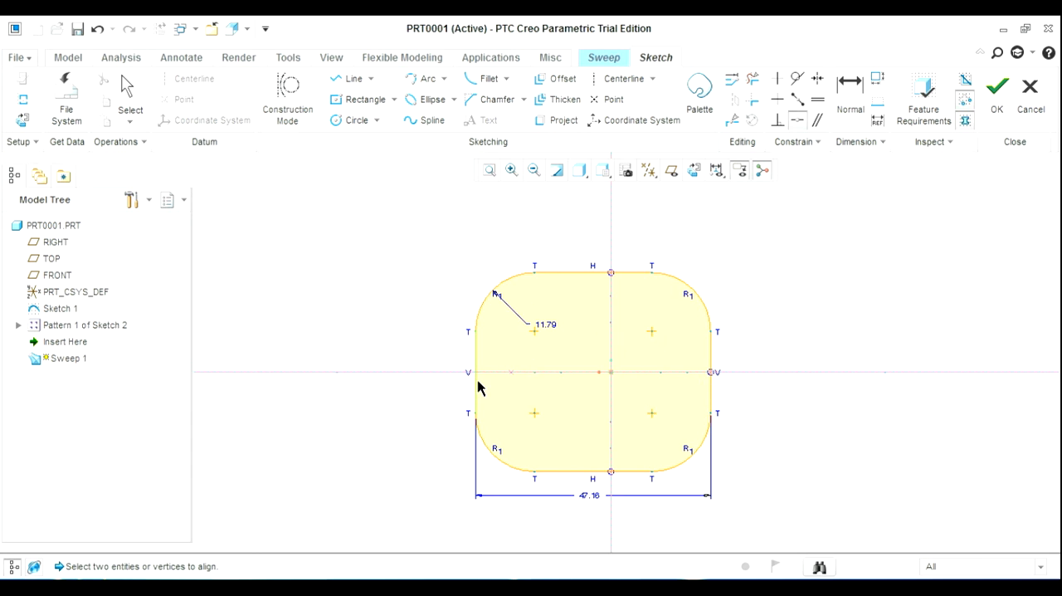
{"action": "left_click", "coordinate": [478, 388]}
{"action": "left_click", "coordinate": [510, 379]}
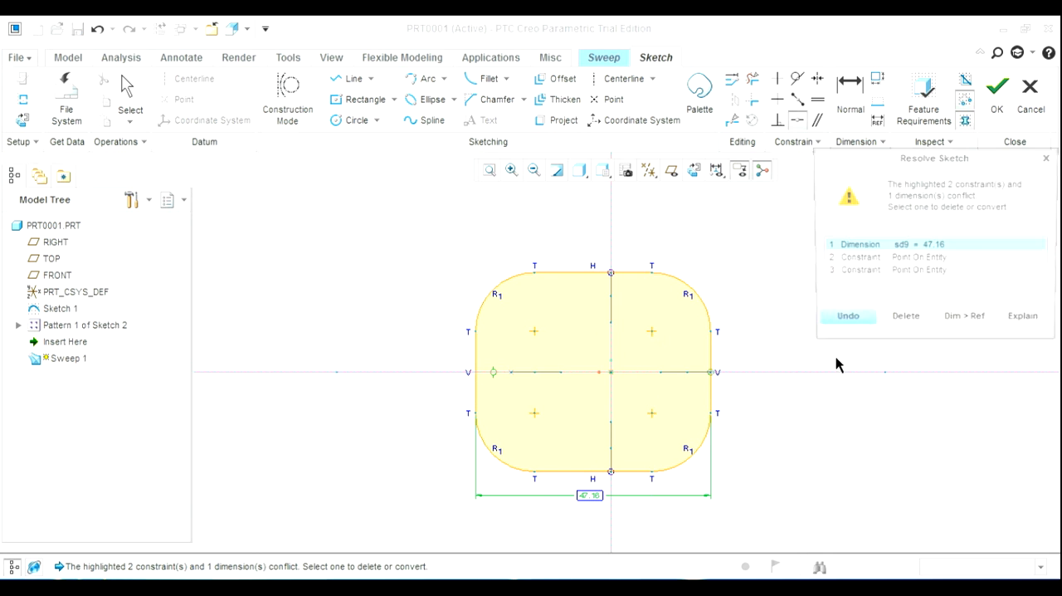
{"action": "left_click", "coordinate": [897, 325]}
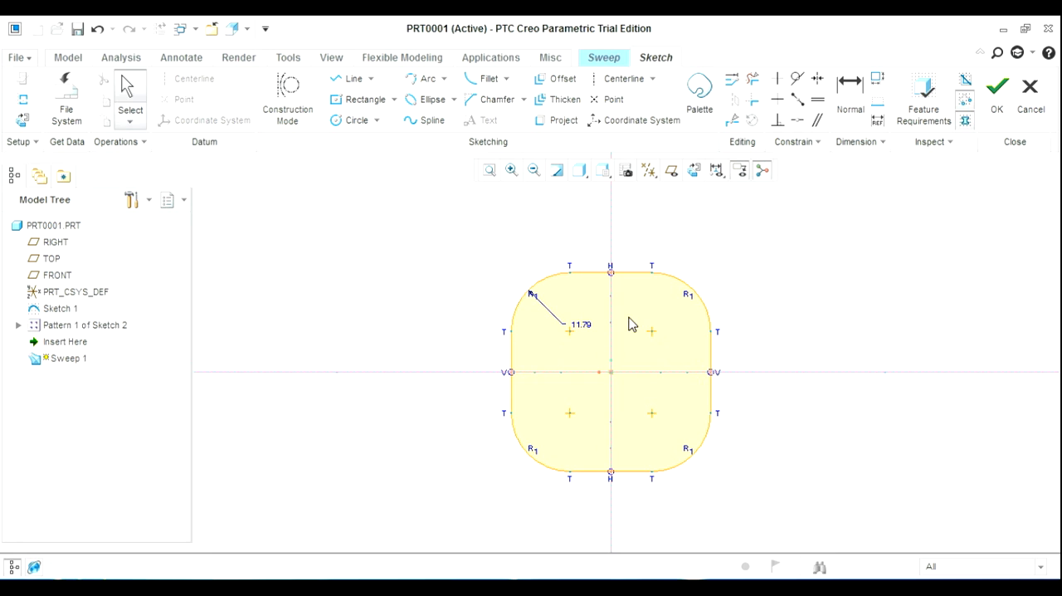
Set the section's corner radius to 10, place its dimension outside the profile and finish the section sketch
{"action": "left_click_drag", "start_coordinate": [506, 266], "coordinate": [493, 268]}
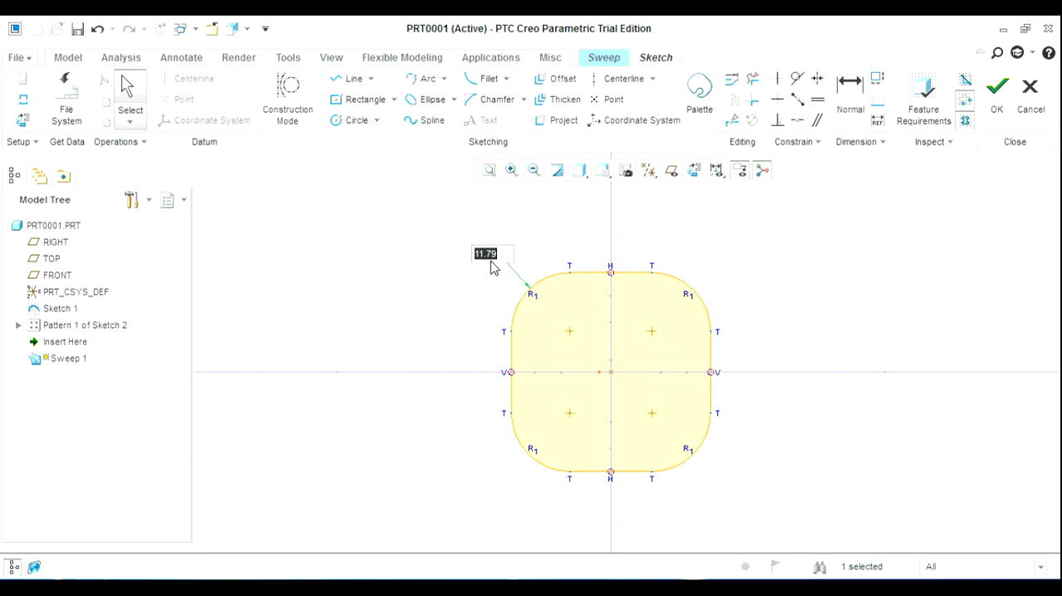
{"action": "type", "text": "10"}
{"action": "key", "text": "Return"}
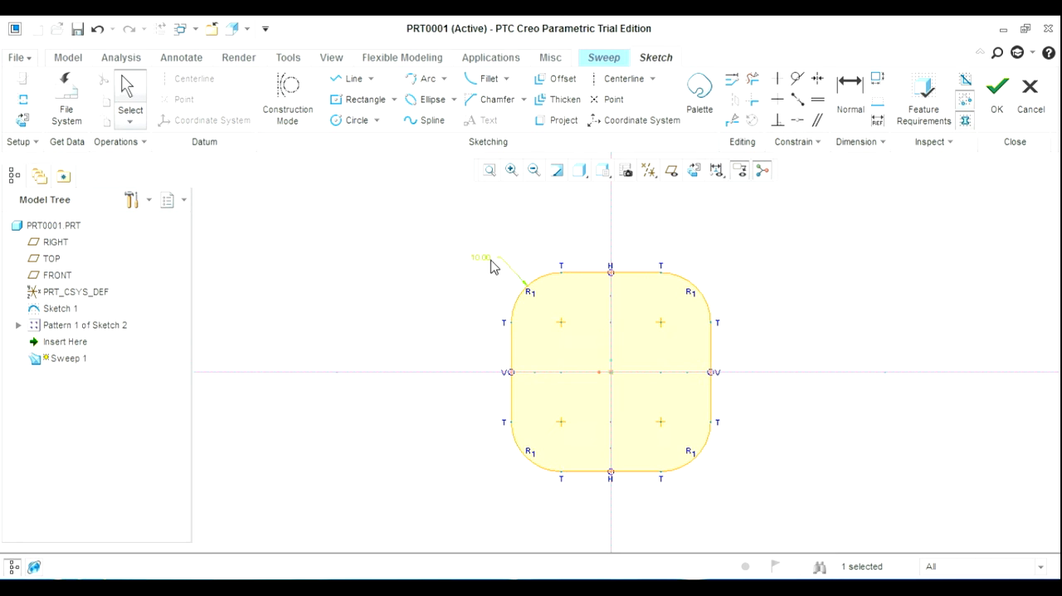
{"action": "left_click", "coordinate": [434, 297]}
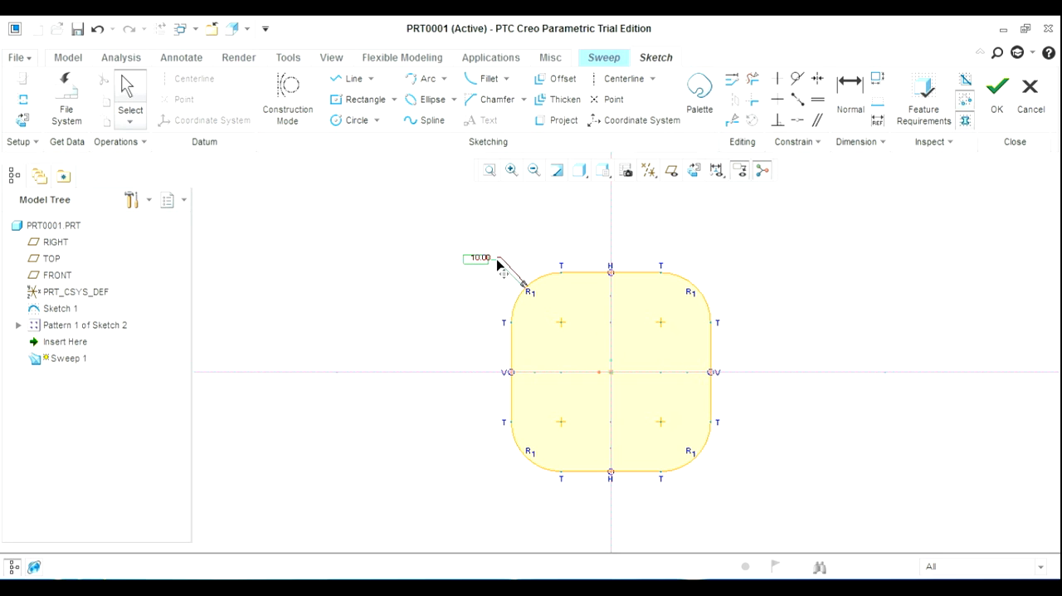
{"action": "left_click_drag", "start_coordinate": [497, 256], "coordinate": [505, 257]}
{"action": "left_click", "coordinate": [434, 289]}
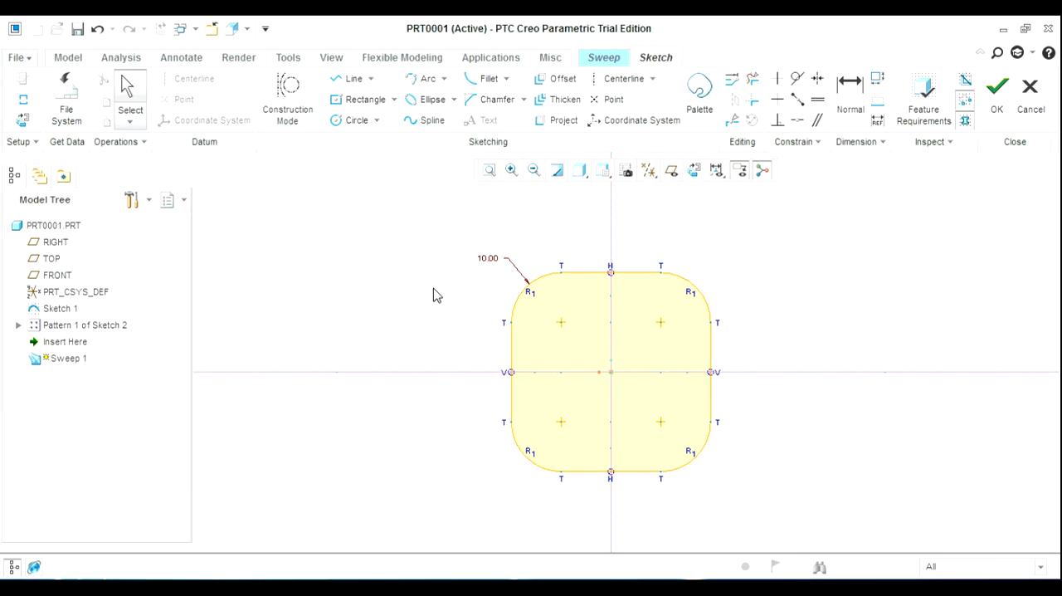
{"action": "mouse_move", "coordinate": [433, 296]}
{"action": "middle_mouse_down"}
{"action": "mouse_move", "coordinate": [550, 270]}
{"action": "mouse_move", "coordinate": [683, 371]}
{"action": "mouse_move", "coordinate": [752, 393]}
{"action": "mouse_move", "coordinate": [830, 324]}
{"action": "mouse_move", "coordinate": [868, 402]}
{"action": "mouse_move", "coordinate": [844, 442]}
{"action": "mouse_move", "coordinate": [794, 477]}
{"action": "mouse_move", "coordinate": [761, 455]}
{"action": "mouse_move", "coordinate": [789, 456]}
{"action": "mouse_move", "coordinate": [1056, 183]}
{"action": "middle_mouse_up"}
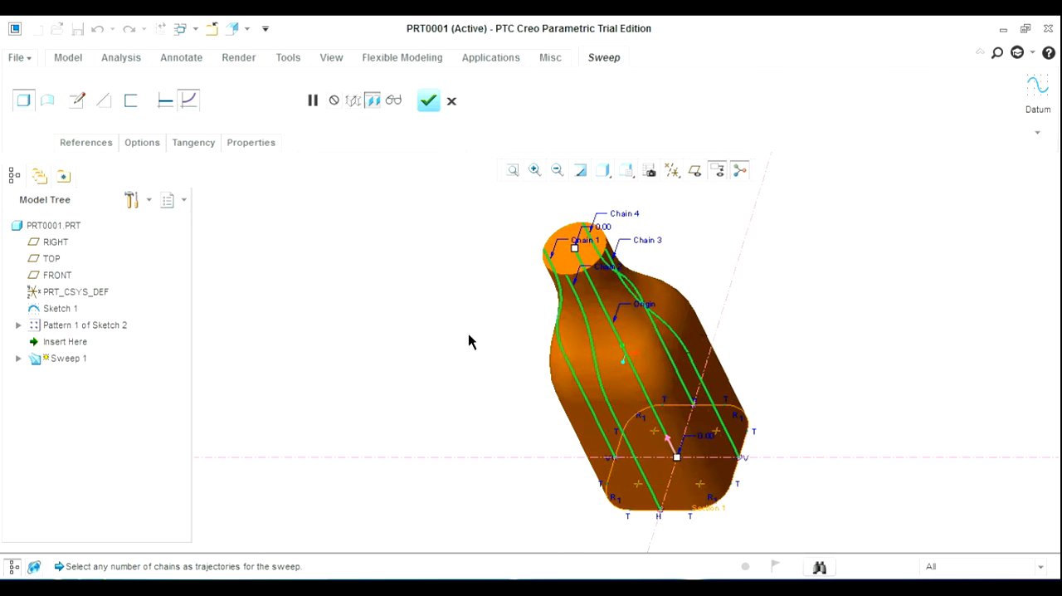
Accept the variable section sweep to create the bottle solid and clear the feature selection
{"action": "middle_click_drag", "start_coordinate": [469, 341], "coordinate": [421, 116]}
{"action": "left_click", "coordinate": [429, 106]}
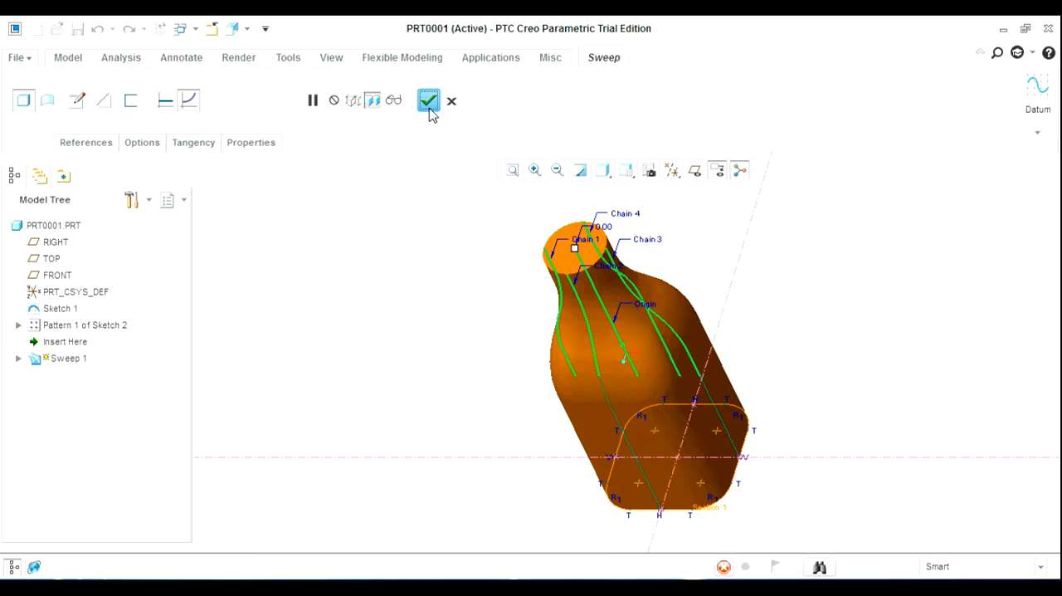
{"action": "left_click", "coordinate": [370, 296]}
{"action": "scroll", "coordinate": [579, 326], "scroll_direction": "down", "scroll_amount": 2}
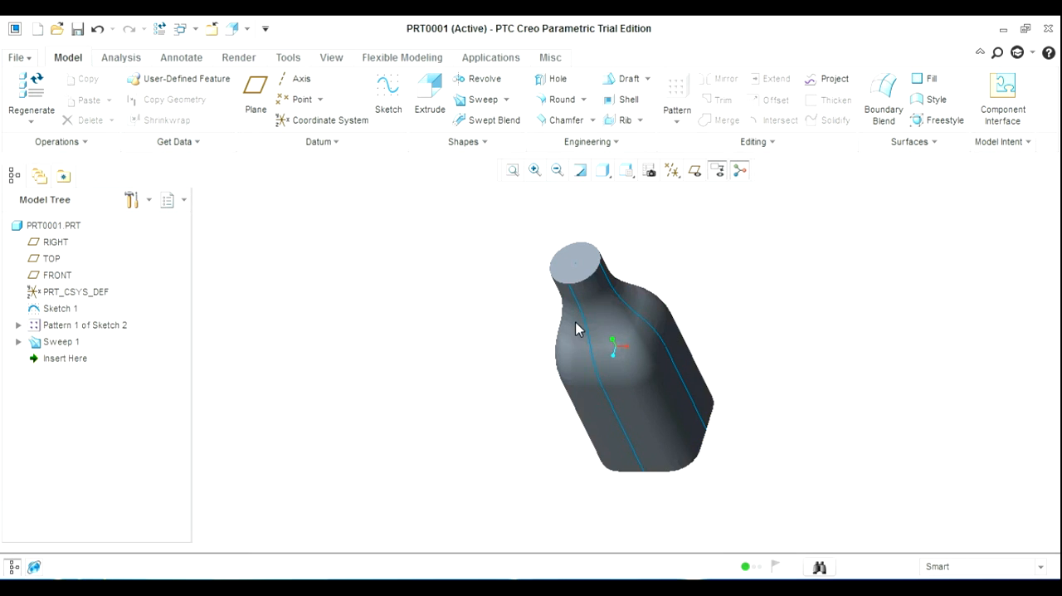
{"action": "mouse_move", "coordinate": [578, 330]}
{"action": "middle_mouse_down"}
{"action": "mouse_move", "coordinate": [667, 361]}
{"action": "mouse_move", "coordinate": [676, 436]}
{"action": "mouse_move", "coordinate": [750, 380]}
{"action": "mouse_move", "coordinate": [839, 252]}
{"action": "middle_mouse_up"}
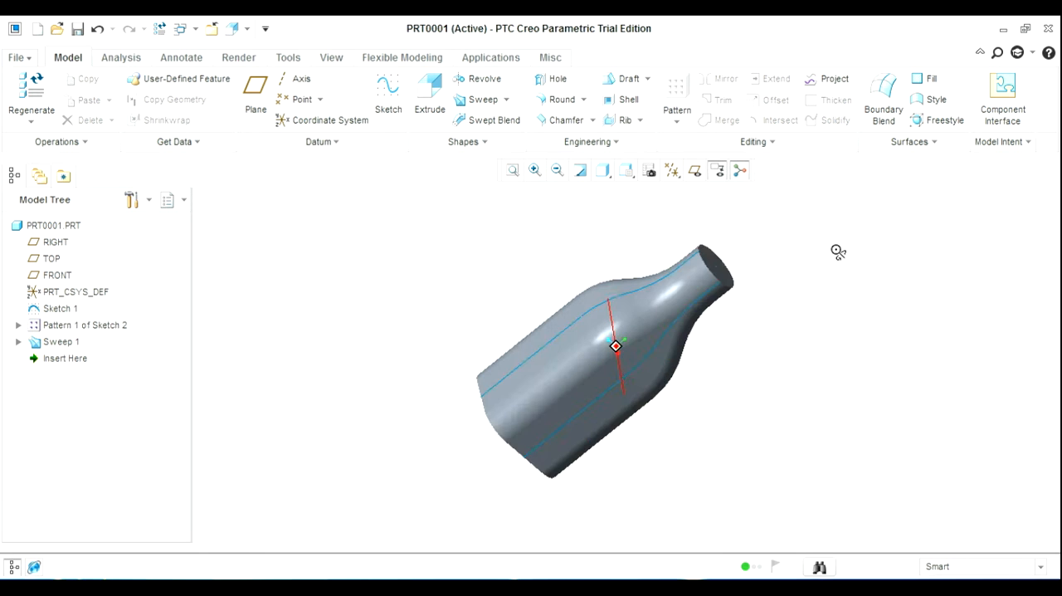
{"action": "key", "text": "ctrl+d"}
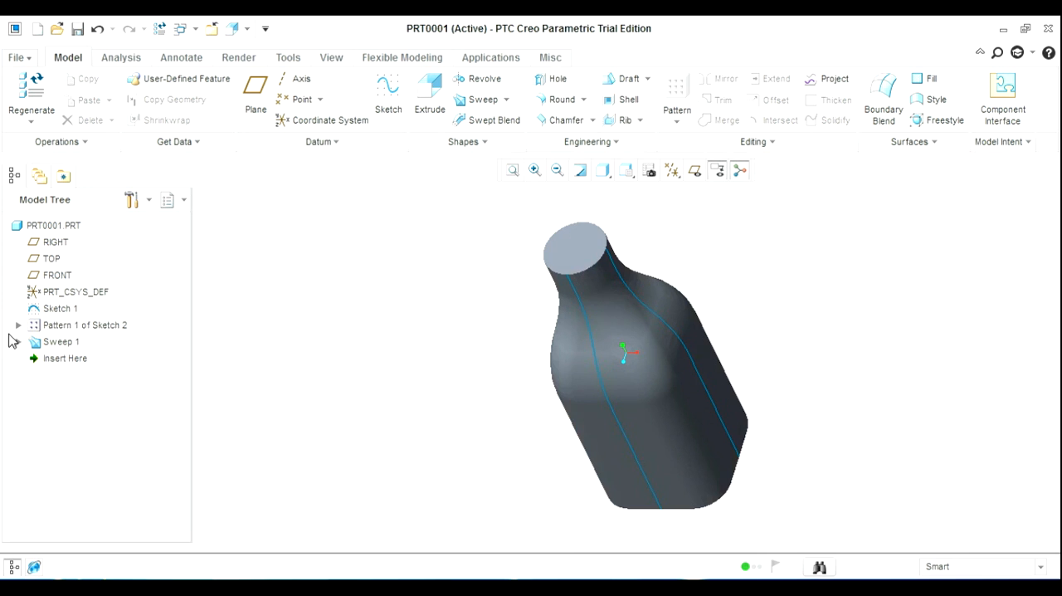
Hide all four curve sketches in Pattern 1 of Sketch 2, then collapse the pattern in the model tree
{"action": "left_click", "coordinate": [17, 325]}
{"action": "left_click", "coordinate": [78, 342]}
{"action": "left_click", "coordinate": [98, 391], "text": "shift"}
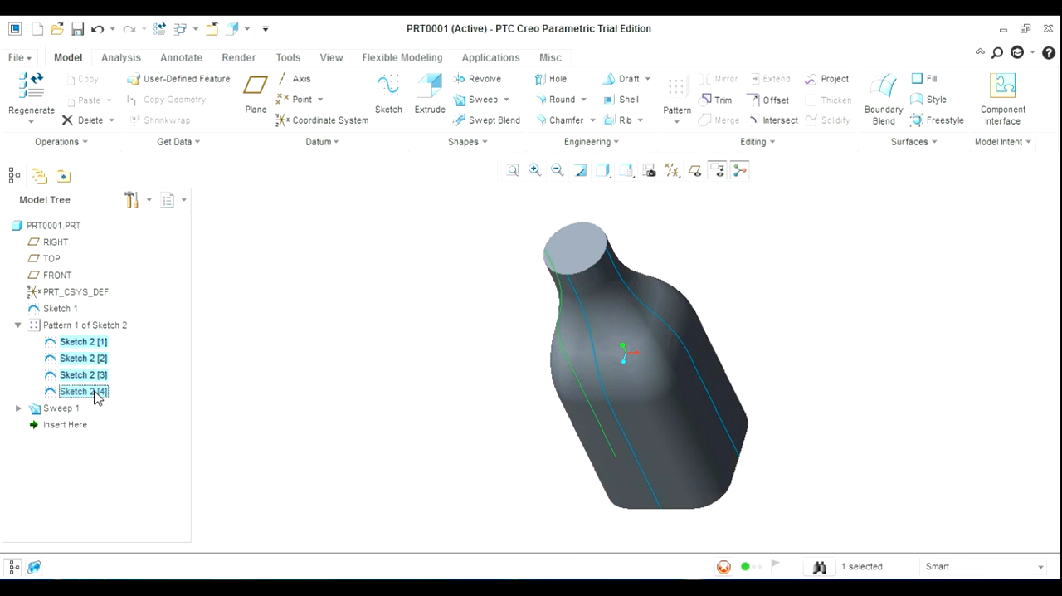
{"action": "right_click", "coordinate": [100, 392]}
{"action": "left_click", "coordinate": [131, 493]}
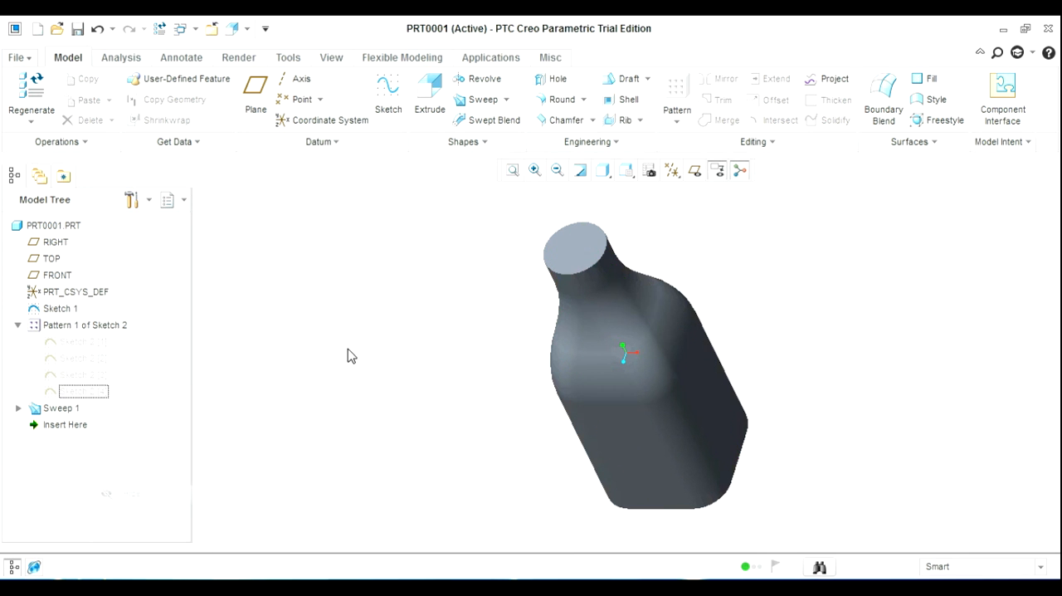
{"action": "left_click", "coordinate": [18, 325]}
{"action": "mouse_move", "coordinate": [381, 303]}
{"action": "middle_mouse_down"}
{"action": "mouse_move", "coordinate": [555, 268]}
{"action": "mouse_move", "coordinate": [705, 360]}
{"action": "mouse_move", "coordinate": [722, 260]}
{"action": "mouse_move", "coordinate": [793, 266]}
{"action": "middle_mouse_up"}
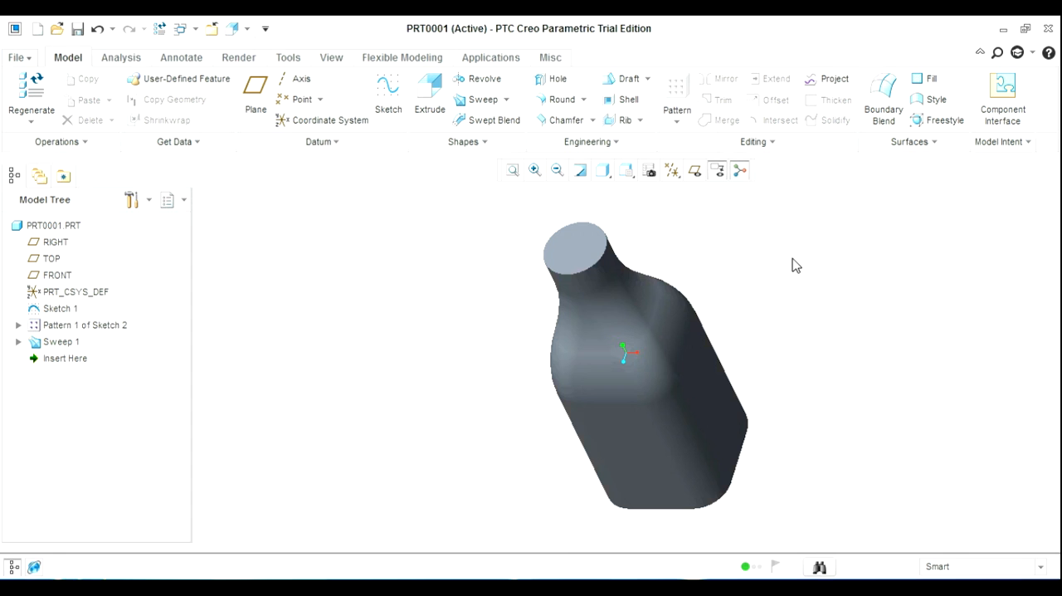